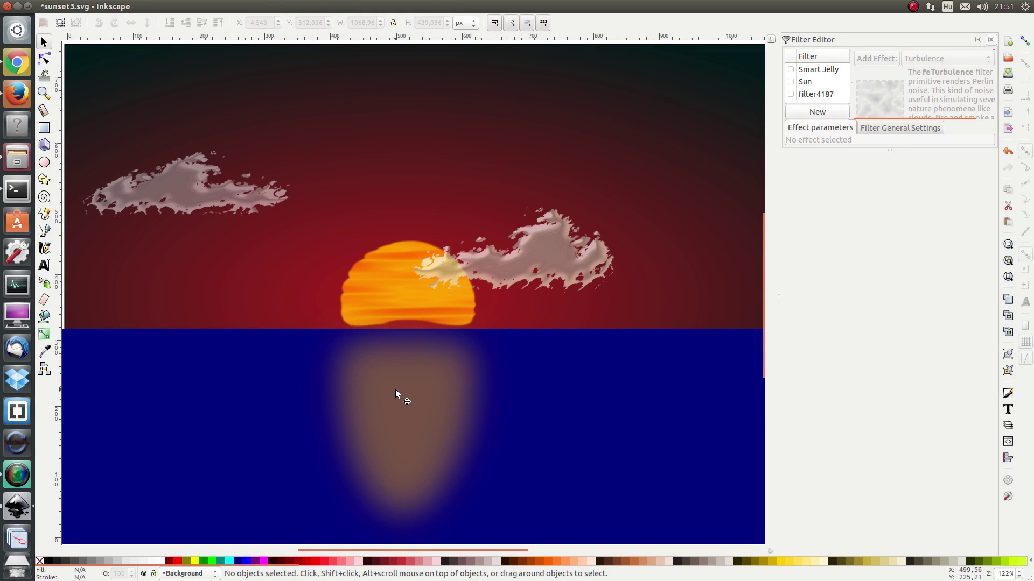
# Create a new filter named Waves for the blue water rectangle.
pyautogui.click(179, 391)
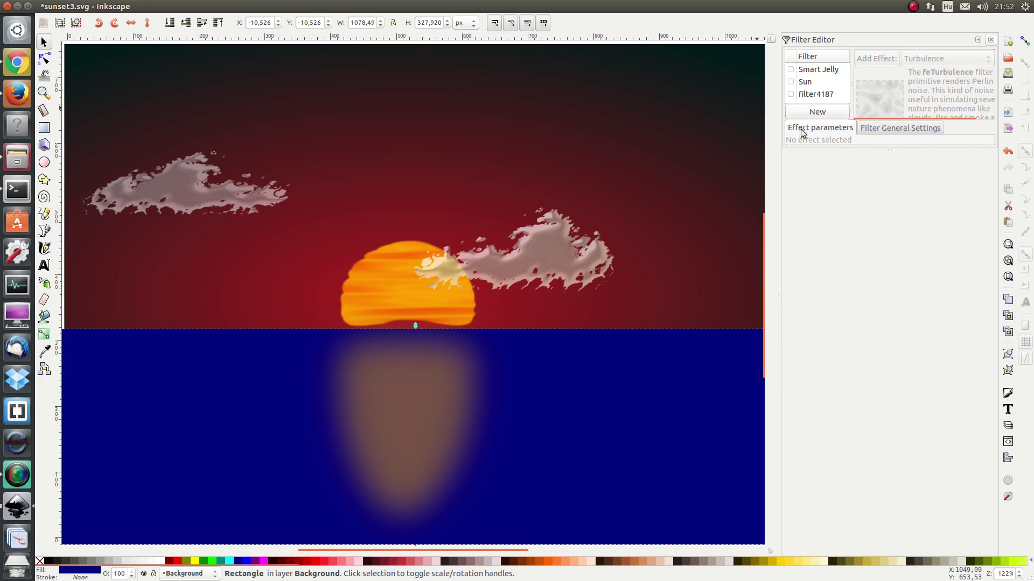
pyautogui.click(813, 112)
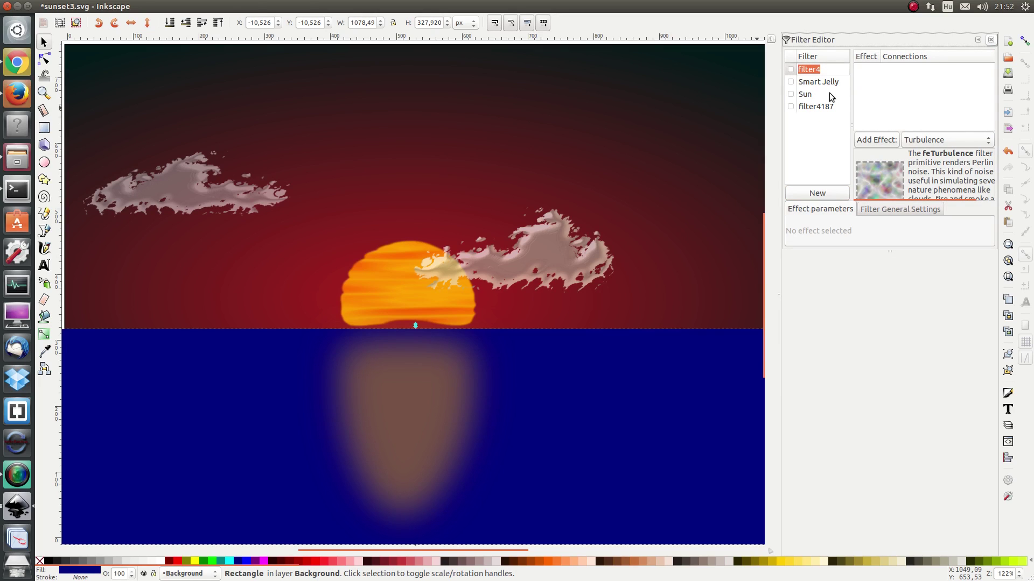
pyautogui.write('Waves')
pyautogui.press('Return')
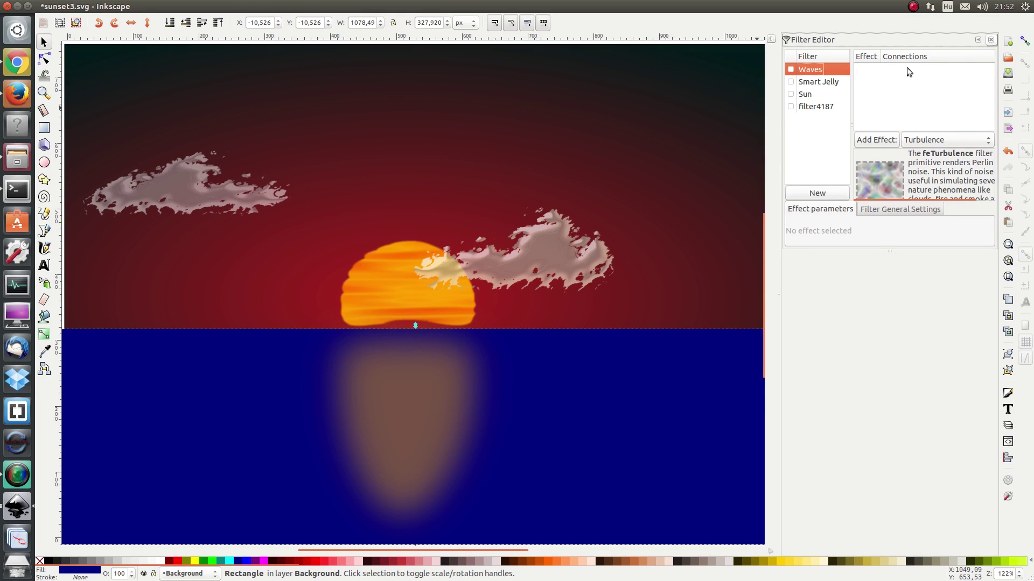
# Add a Turbulence effect to the Waves filter.
pyautogui.click(924, 139)
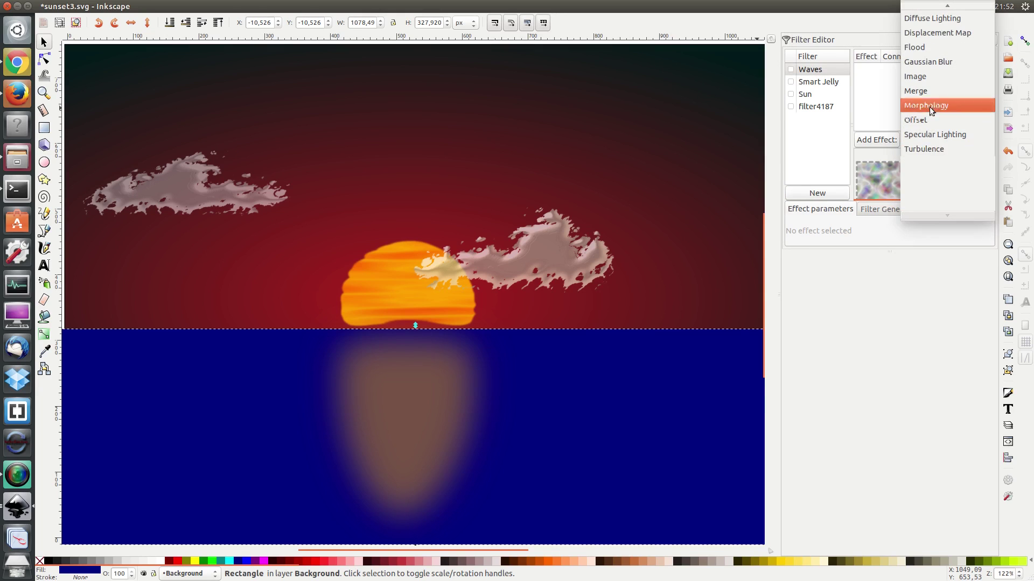
pyautogui.click(927, 150)
pyautogui.click(883, 141)
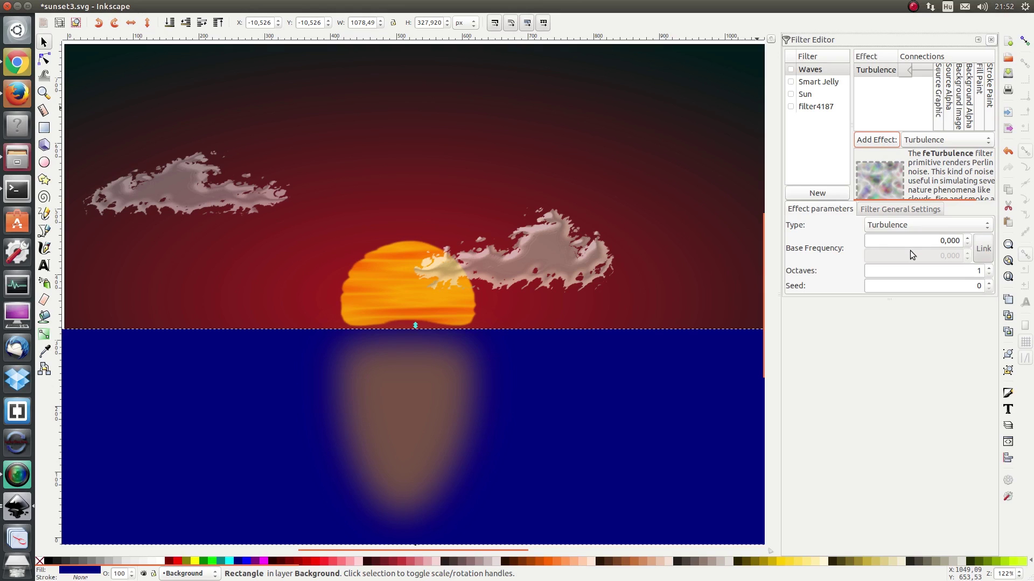
# Unlink the turbulence base frequencies and set them to 0,015 and 0,060.
pyautogui.click(982, 251)
pyautogui.moveTo(956, 241); pyautogui.dragTo(964, 247)
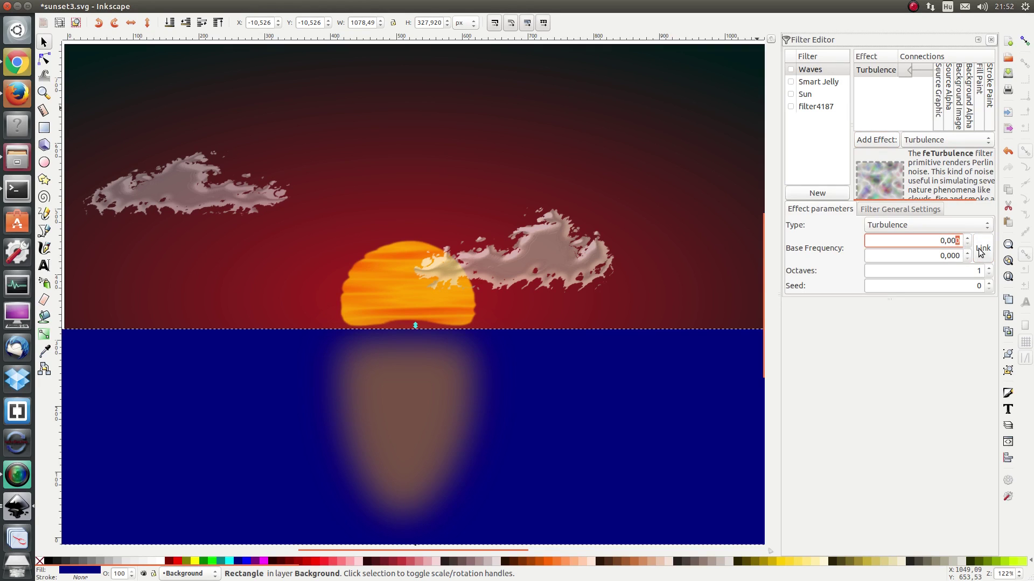
pyautogui.press('BackSpace')
pyautogui.press('BackSpace')
pyautogui.write('15')
pyautogui.click(954, 257)
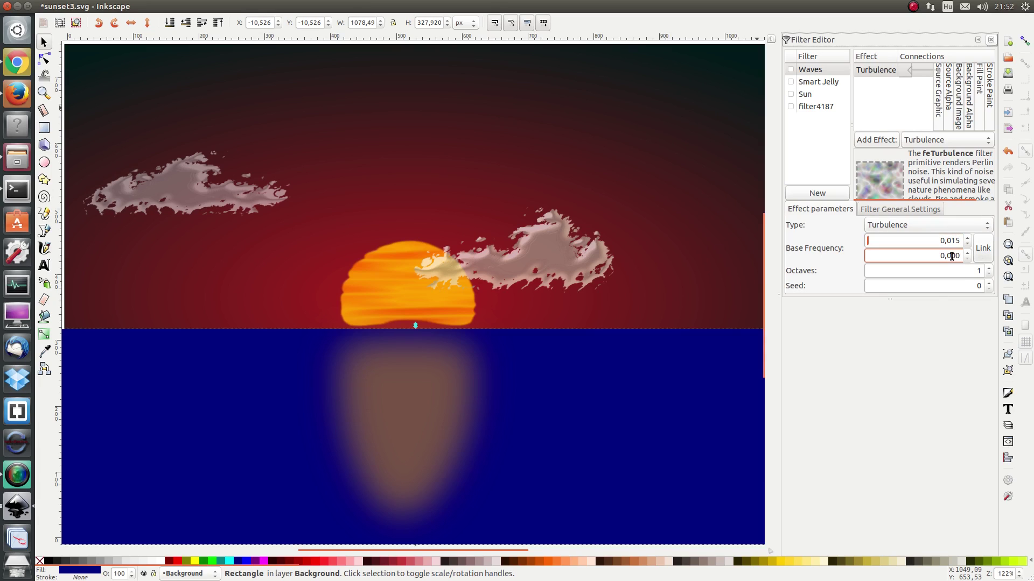
pyautogui.moveTo(954, 257); pyautogui.dragTo(972, 258)
pyautogui.write('60')
# Raise the turbulence octaves to 10 and apply Waves to the water rectangle.
pyautogui.click(989, 268)
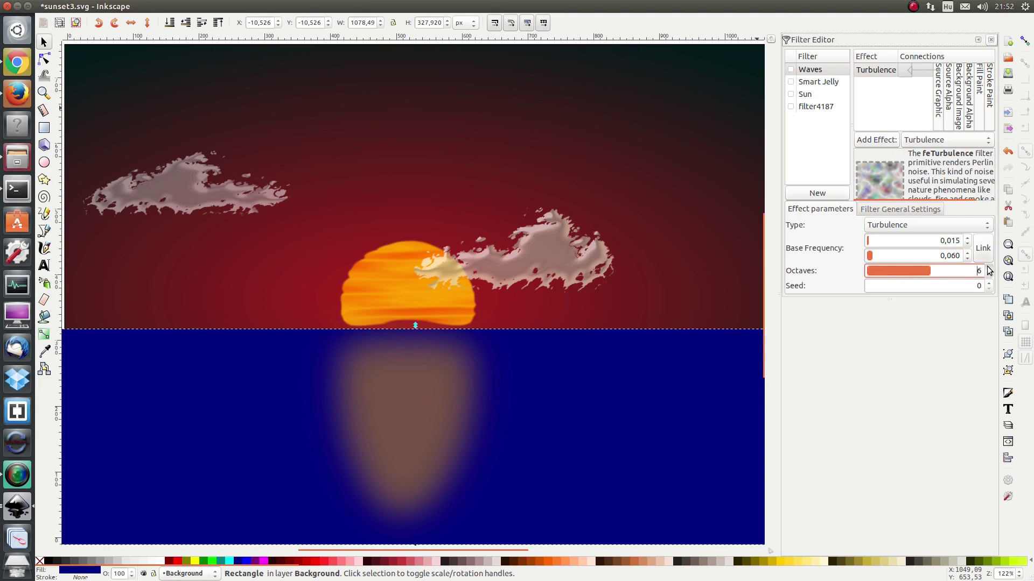
pyautogui.click(990, 268)
pyautogui.click(989, 268)
pyautogui.click(990, 268)
pyautogui.click(989, 268)
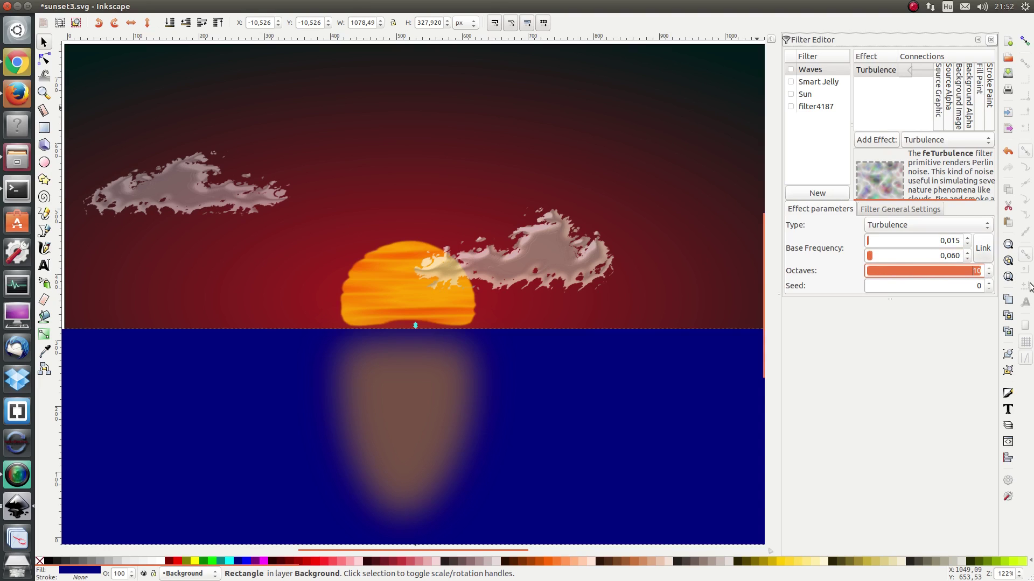
pyautogui.click(791, 70)
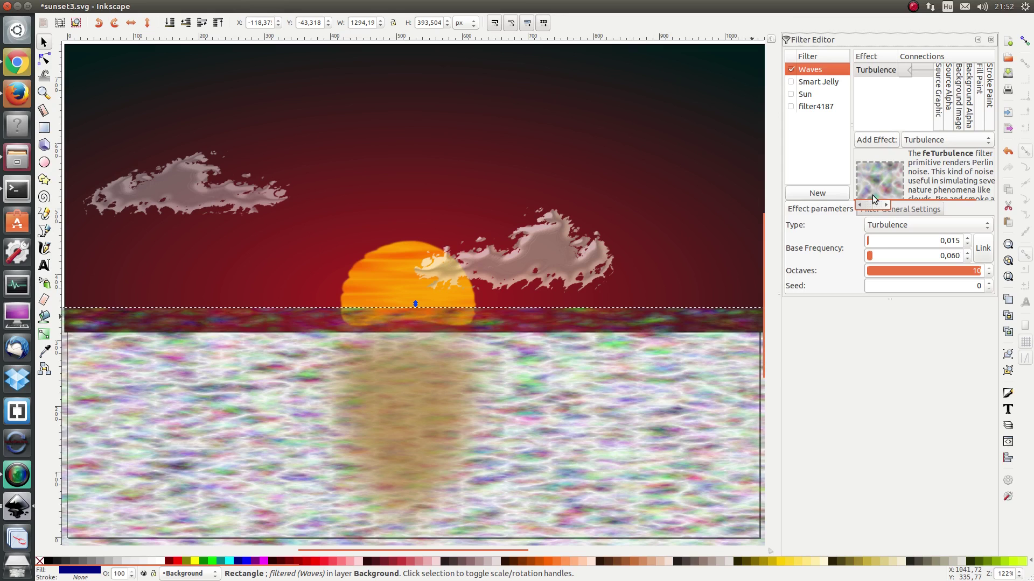
# Add a Diffuse Lighting effect to the Waves filter.
pyautogui.click(912, 141)
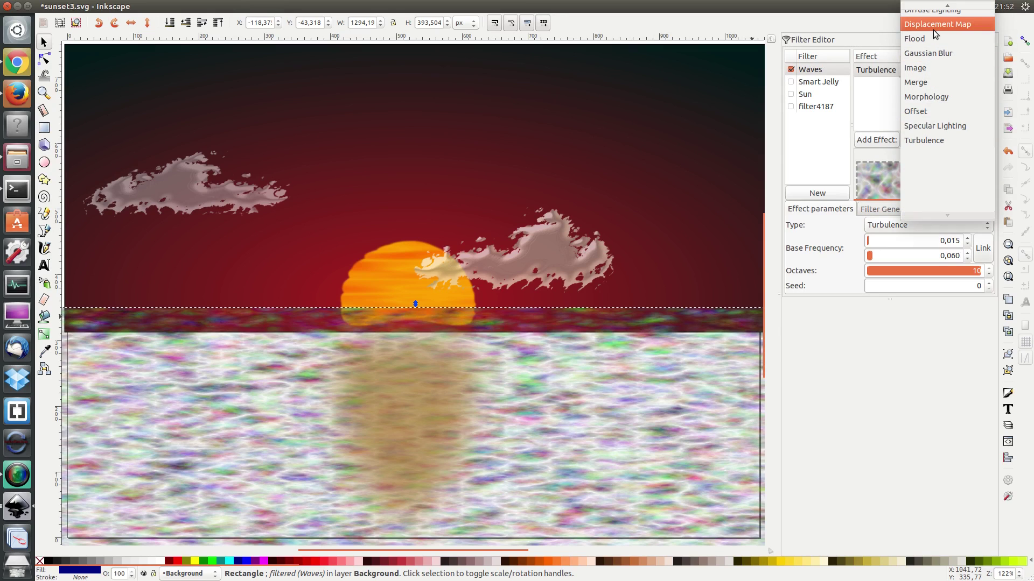
pyautogui.moveTo(939, 7)
pyautogui.click(938, 48)
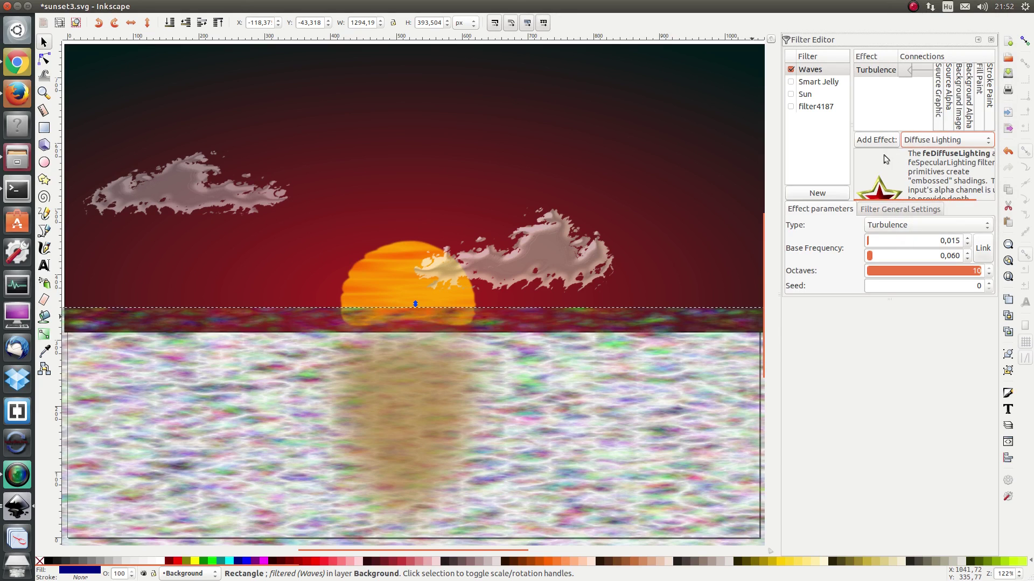
pyautogui.click(881, 140)
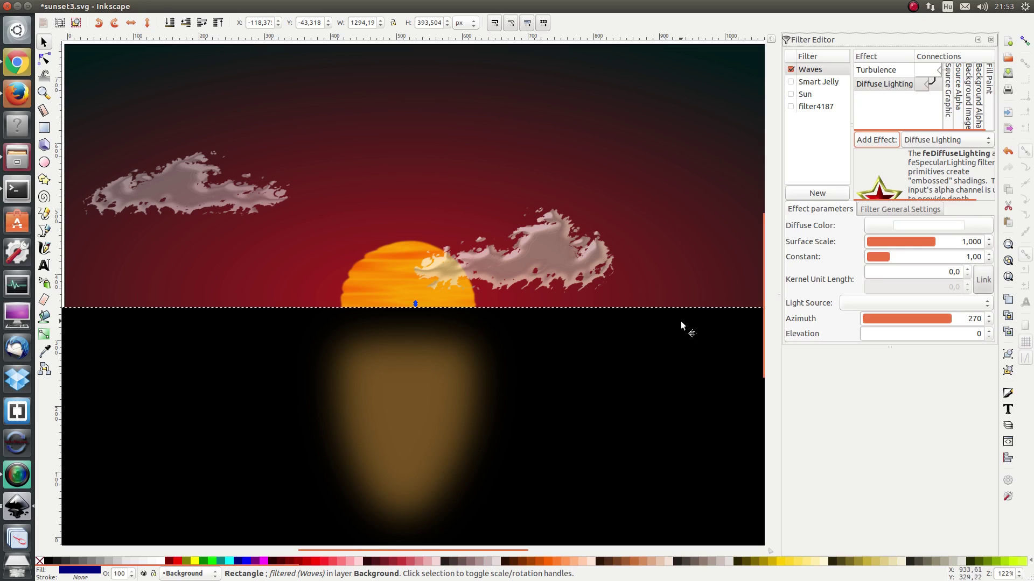
# Set the diffuse colour to the sun's orange (#F87800) using the eyedropper.
pyautogui.click(904, 224)
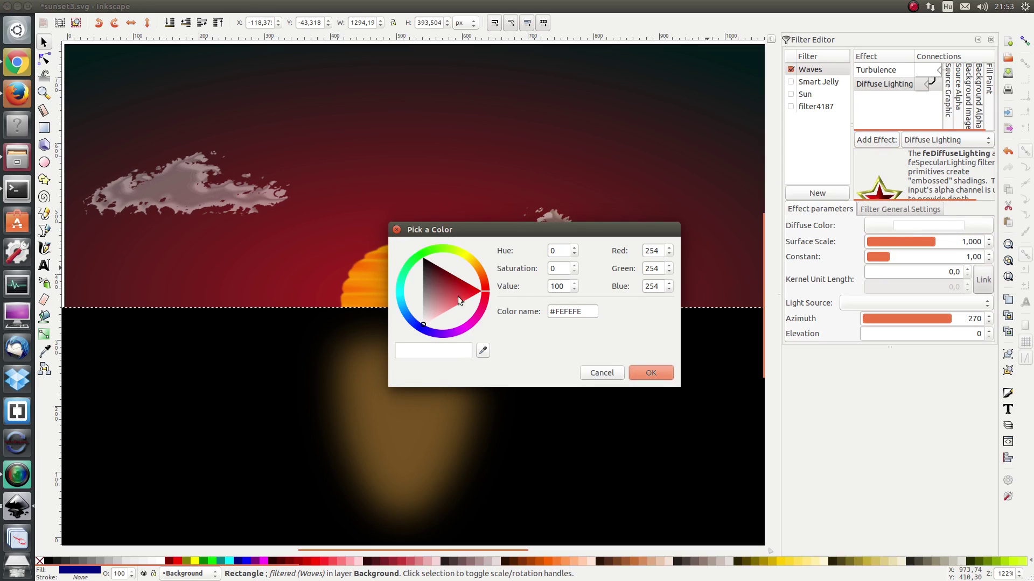
pyautogui.click(482, 351)
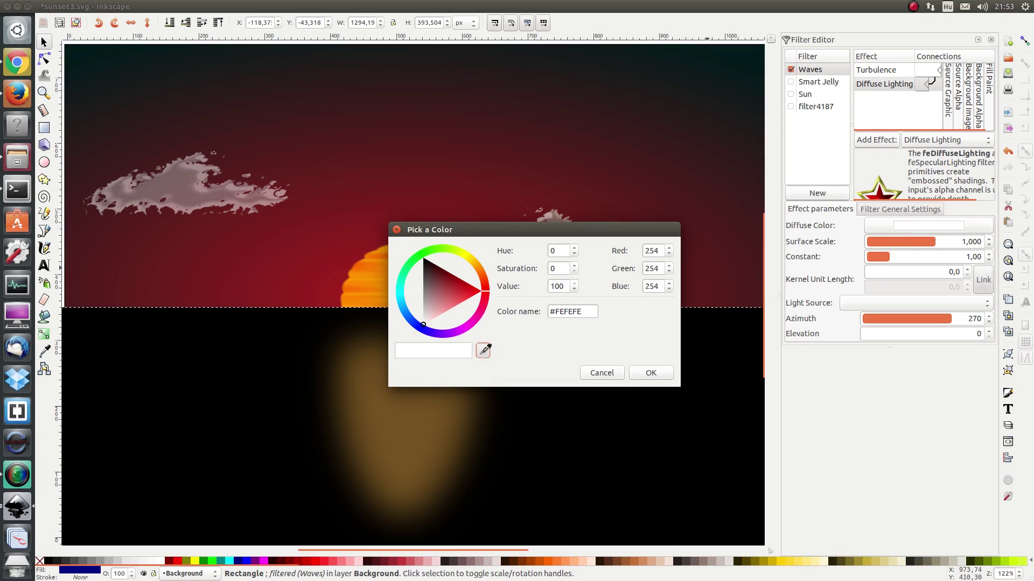
pyautogui.click(372, 264)
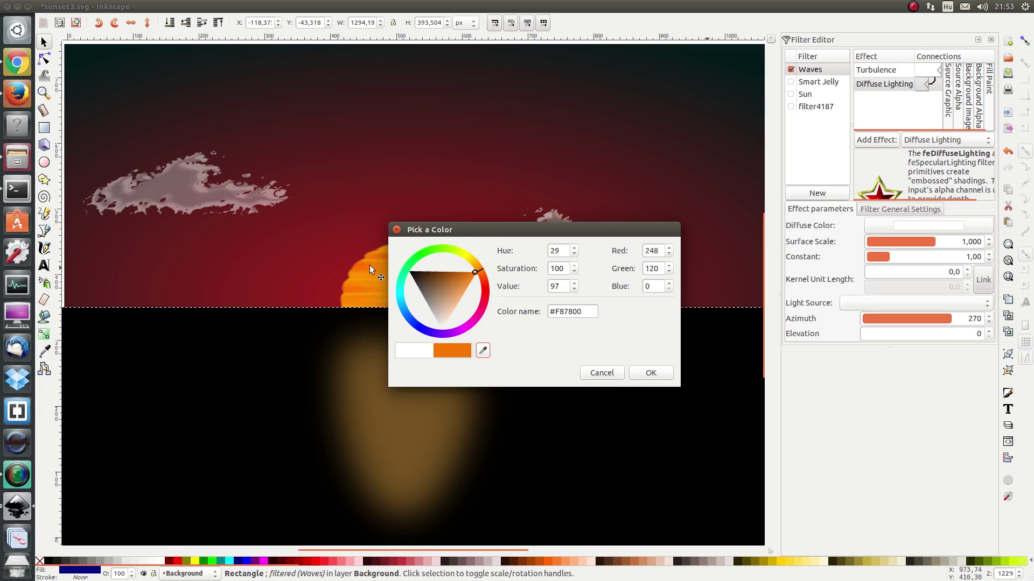
pyautogui.click(641, 374)
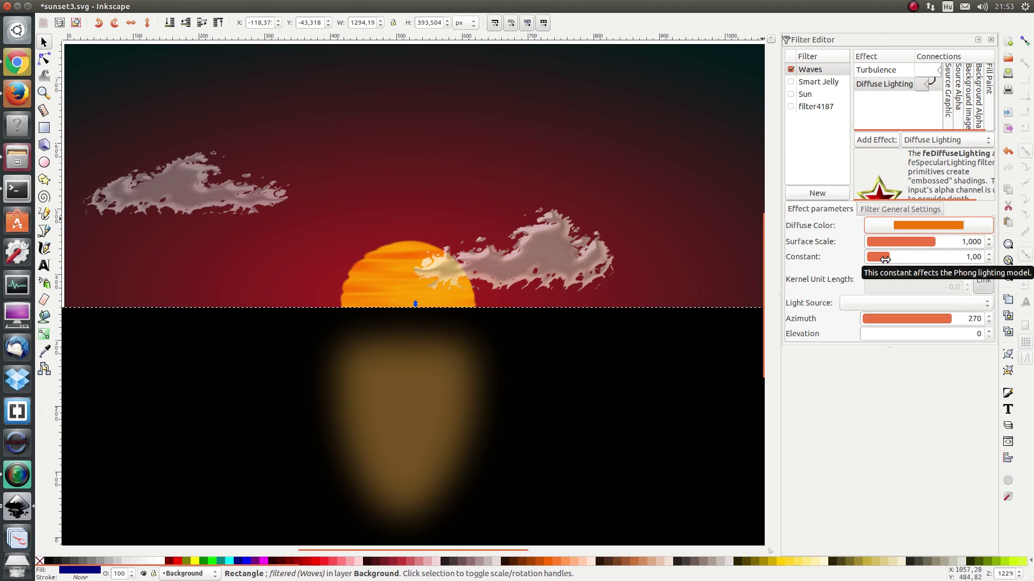
pyautogui.click(878, 308)
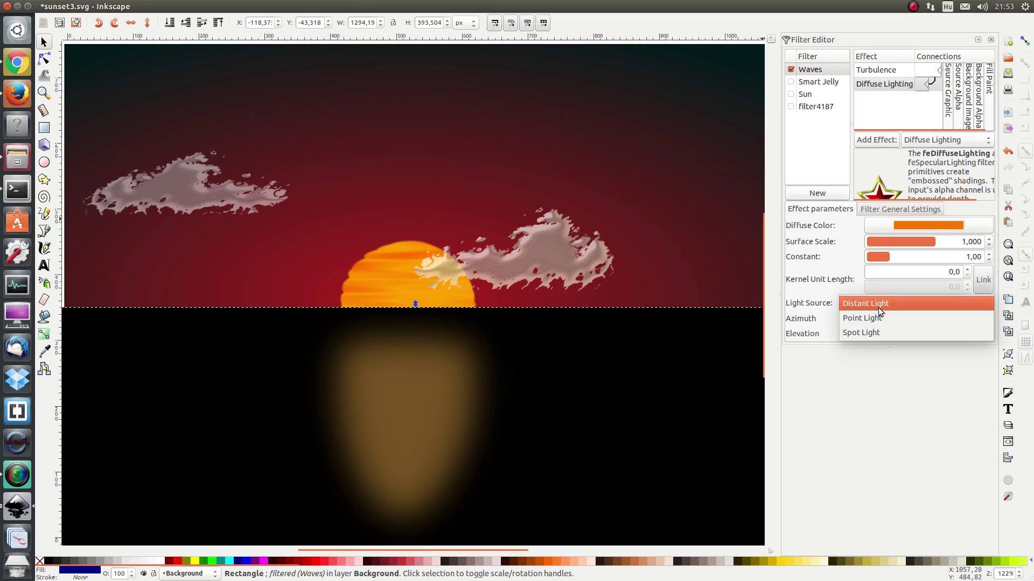
# Light the diffuse effect with a Distant Light at azimuth 270.
pyautogui.click(877, 307)
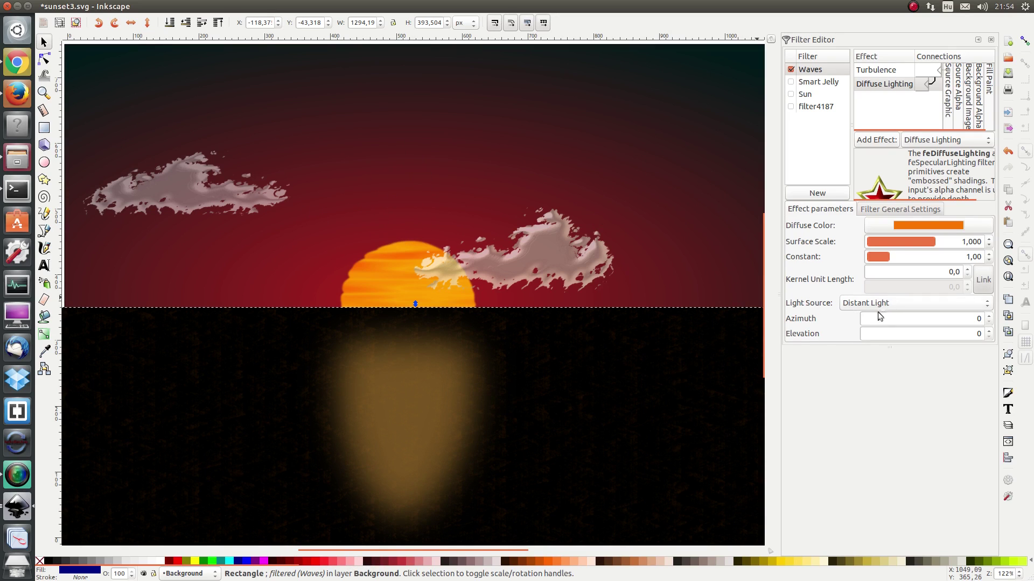
pyautogui.moveTo(924, 323); pyautogui.dragTo(946, 322)
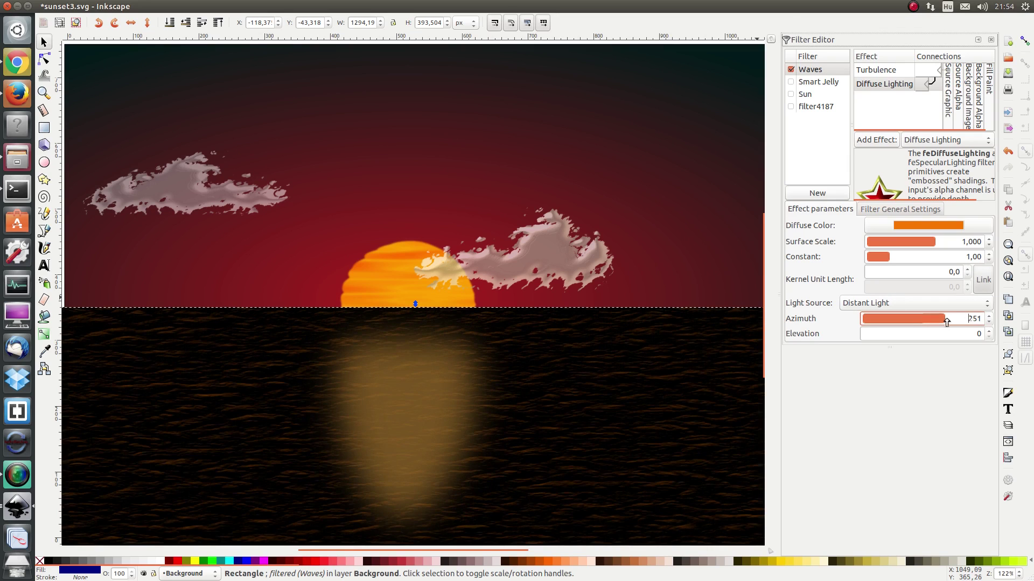
pyautogui.doubleClick(973, 318)
pyautogui.write('270')
pyautogui.press('Return')
# Set the Waves filter region to coordinates 0, 0 and dimensions 1, 1.
pyautogui.click(887, 211)
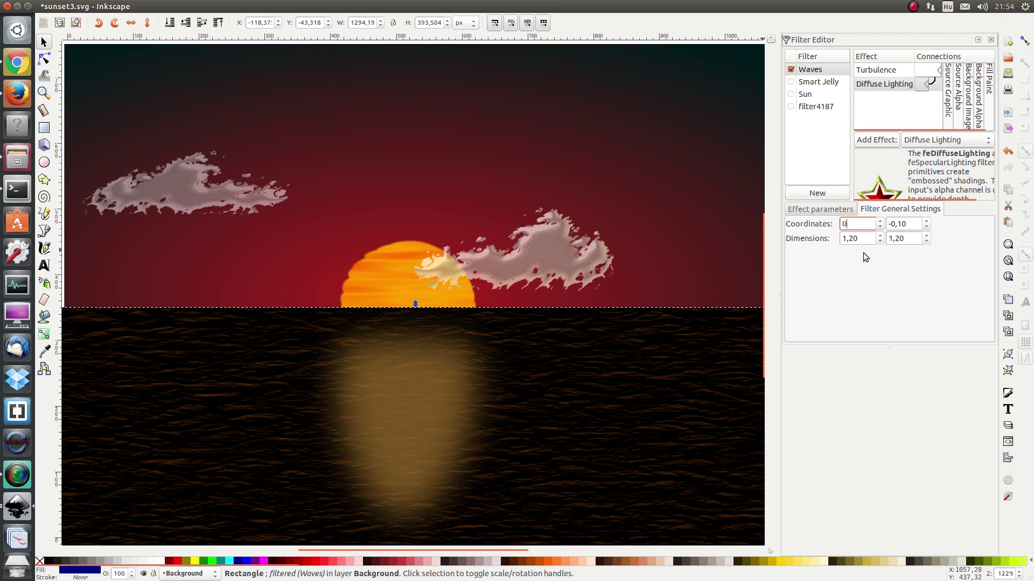
pyautogui.press('Tab')
pyautogui.write('0')
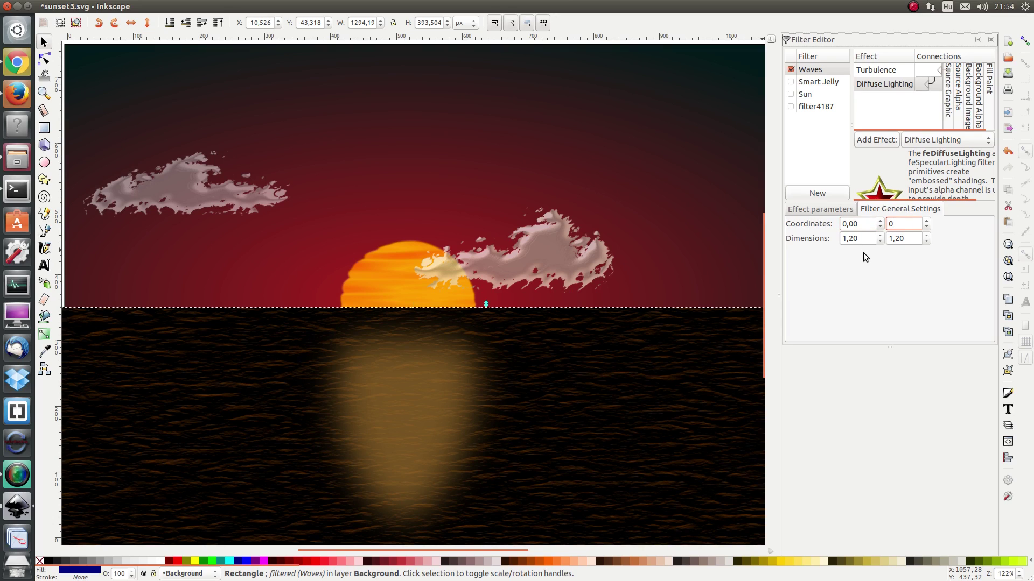
pyautogui.press('Tab')
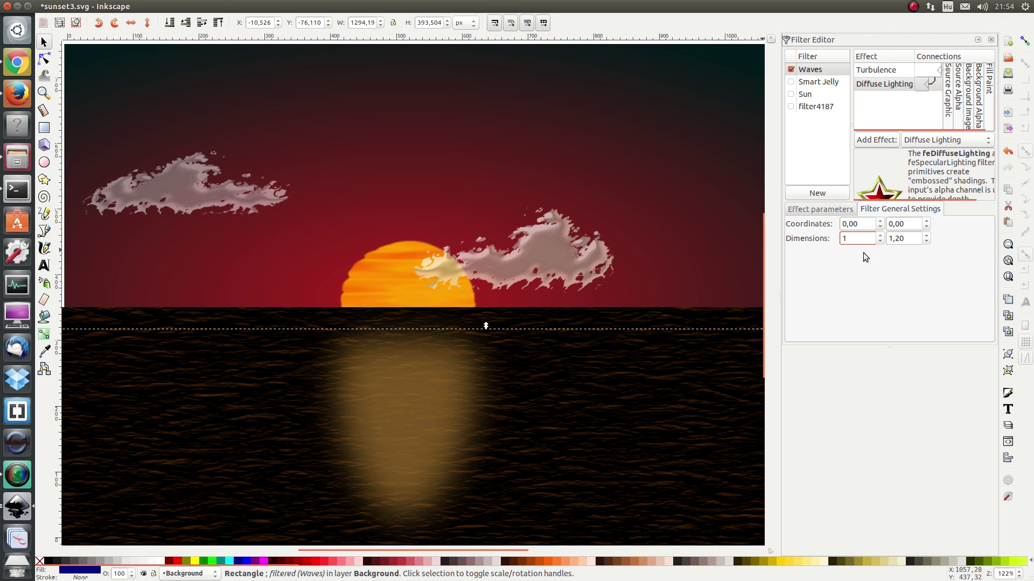
pyautogui.write('1')
pyautogui.press('Tab')
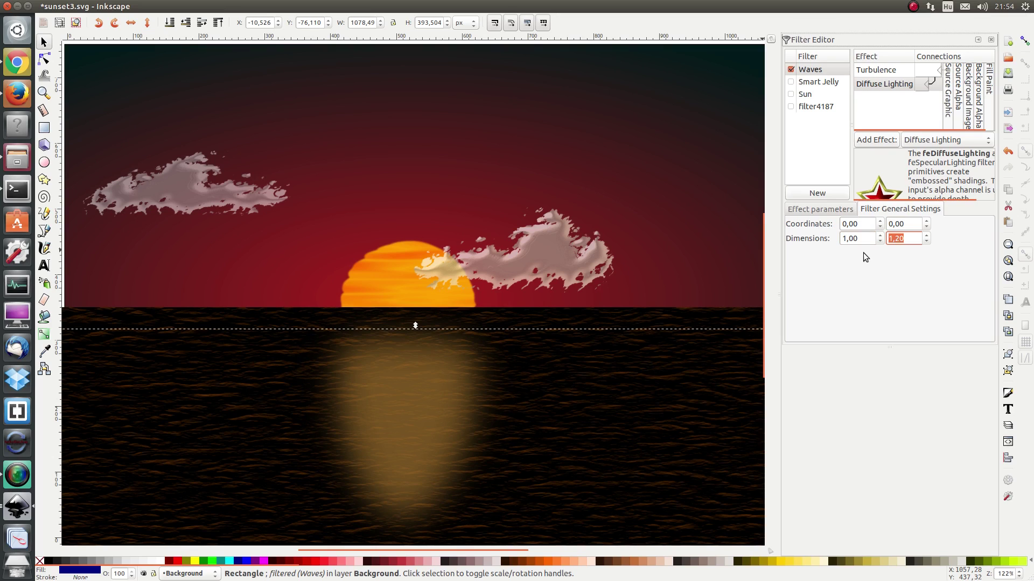
pyautogui.write('1')
pyautogui.press('Return')
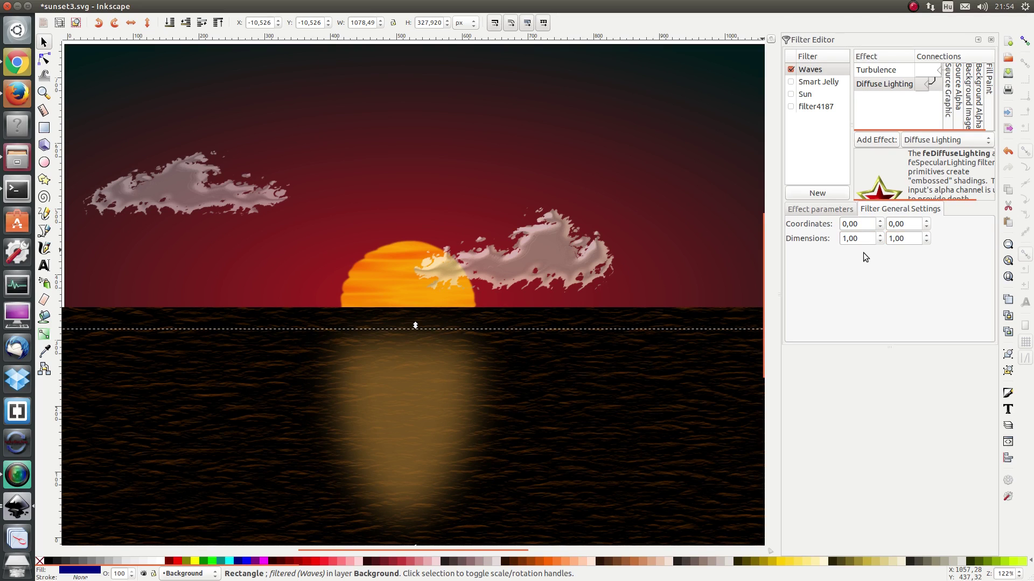
pyautogui.doubleClick(904, 238)
pyautogui.press('ctrl+KP_5')
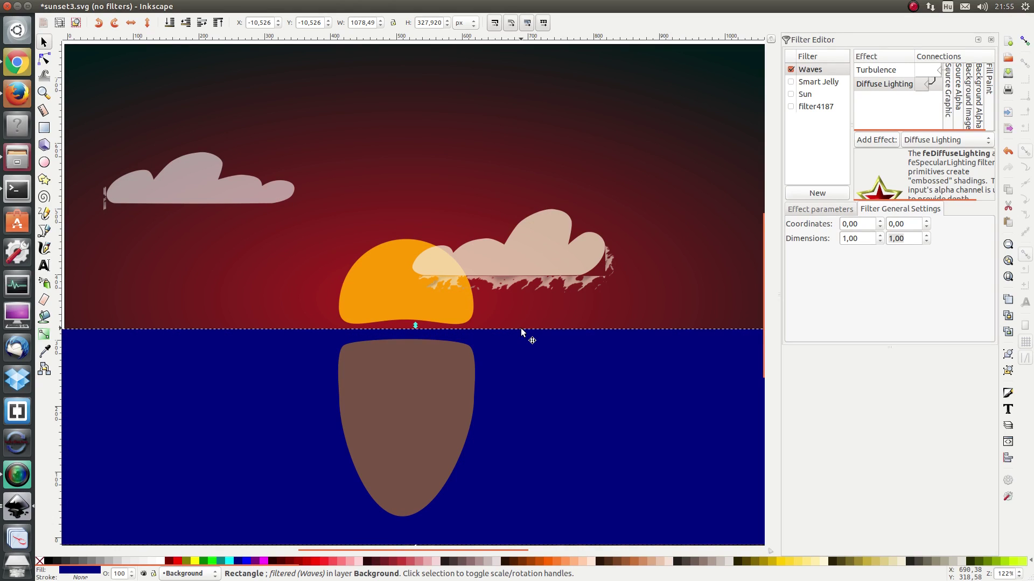
pyautogui.press('ctrl+KP_5')
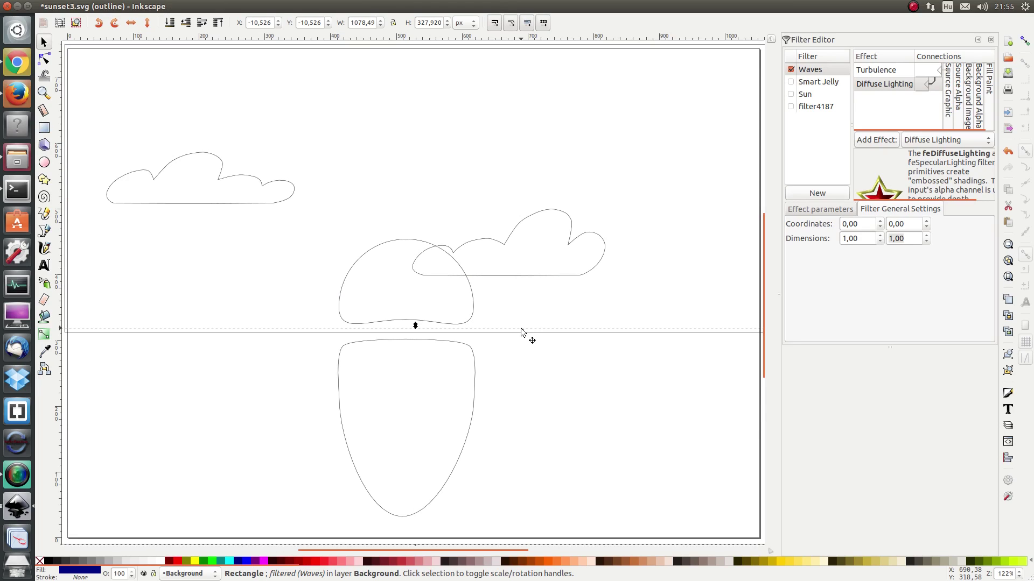
pyautogui.press('ctrl+KP_5')
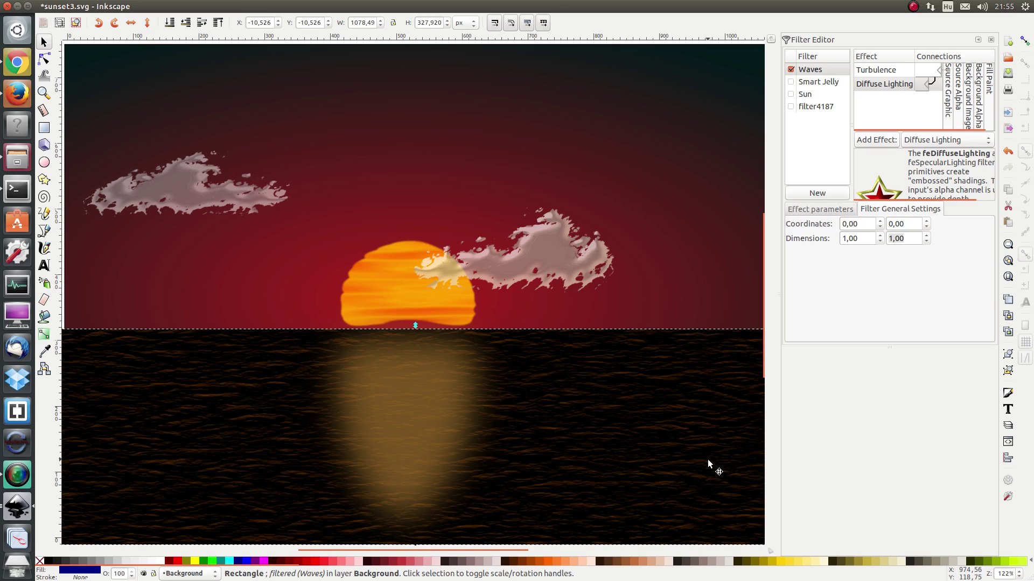
# Add a Blend effect with the Diffuse Lighting output as its second input.
pyautogui.click(919, 140)
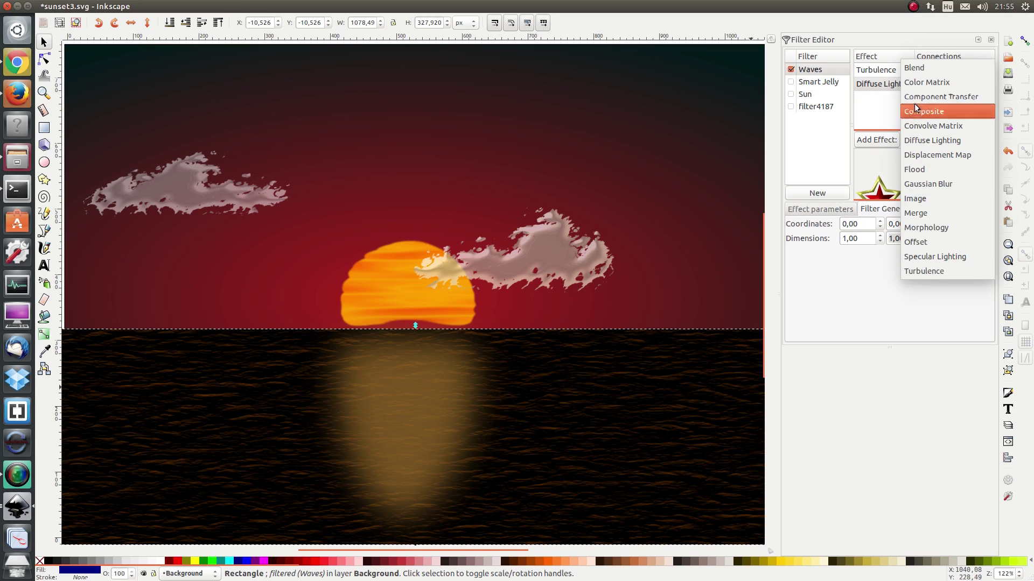
pyautogui.click(914, 67)
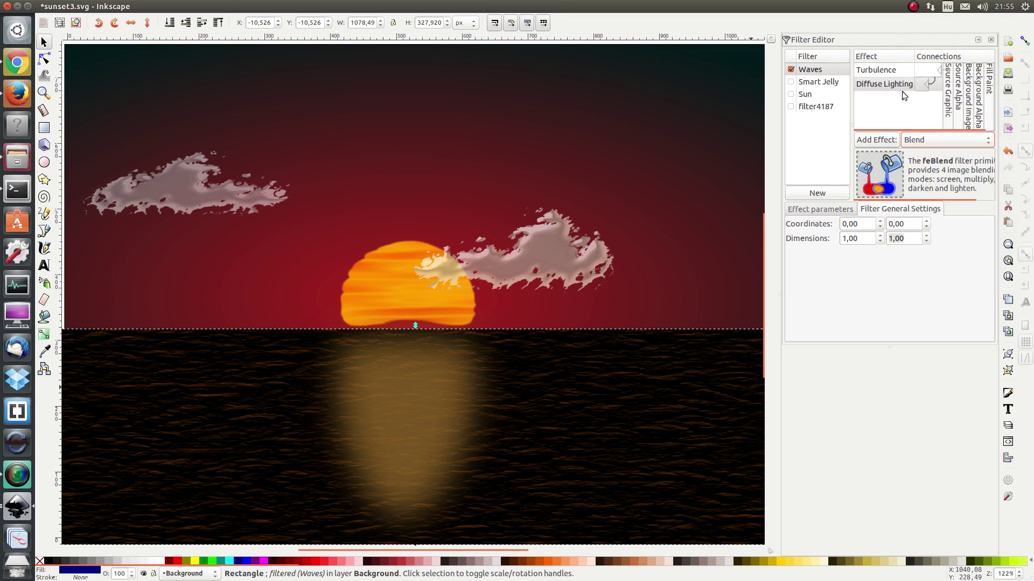
pyautogui.click(876, 139)
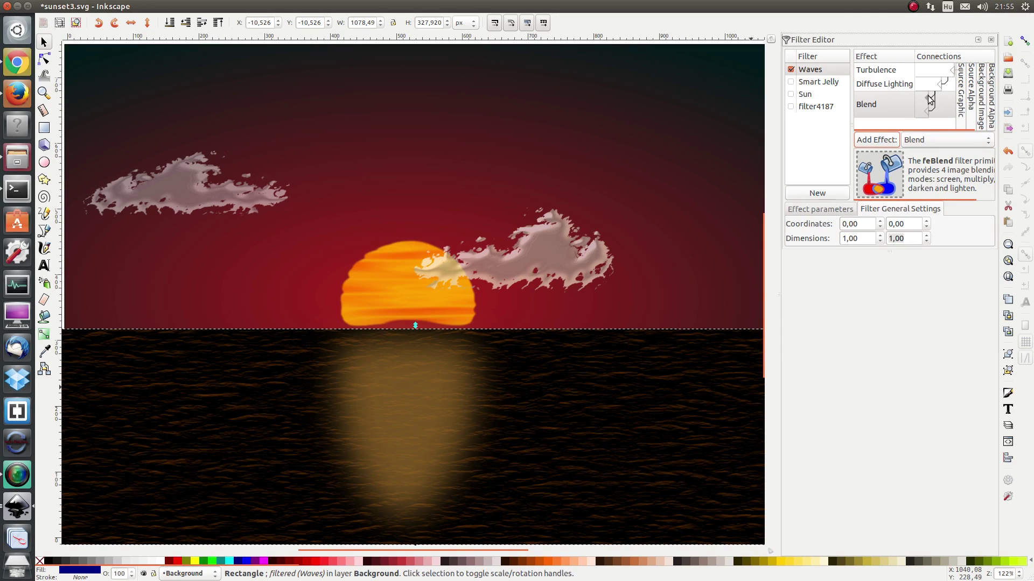
pyautogui.moveTo(930, 99); pyautogui.dragTo(961, 101)
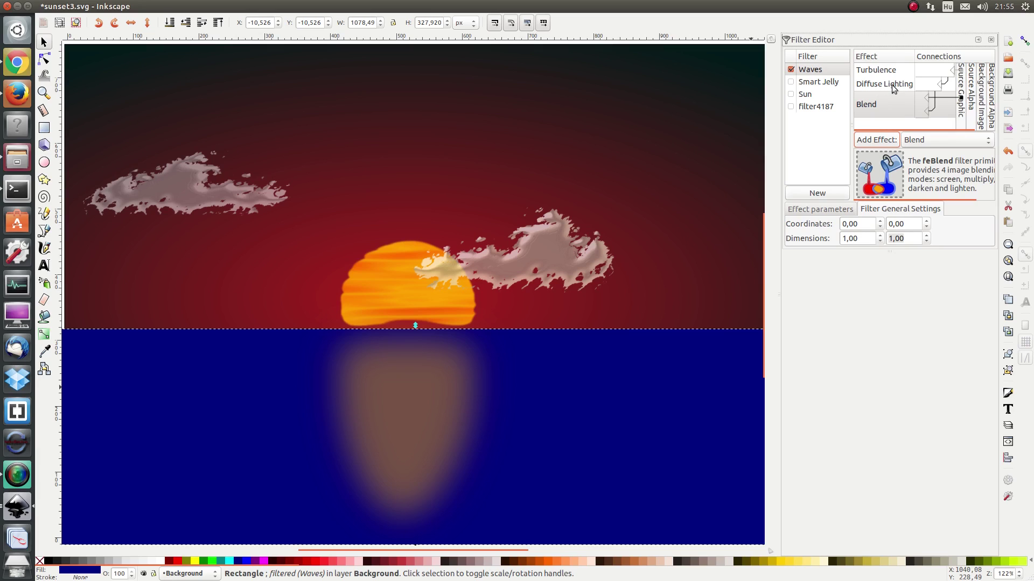
pyautogui.click(816, 211)
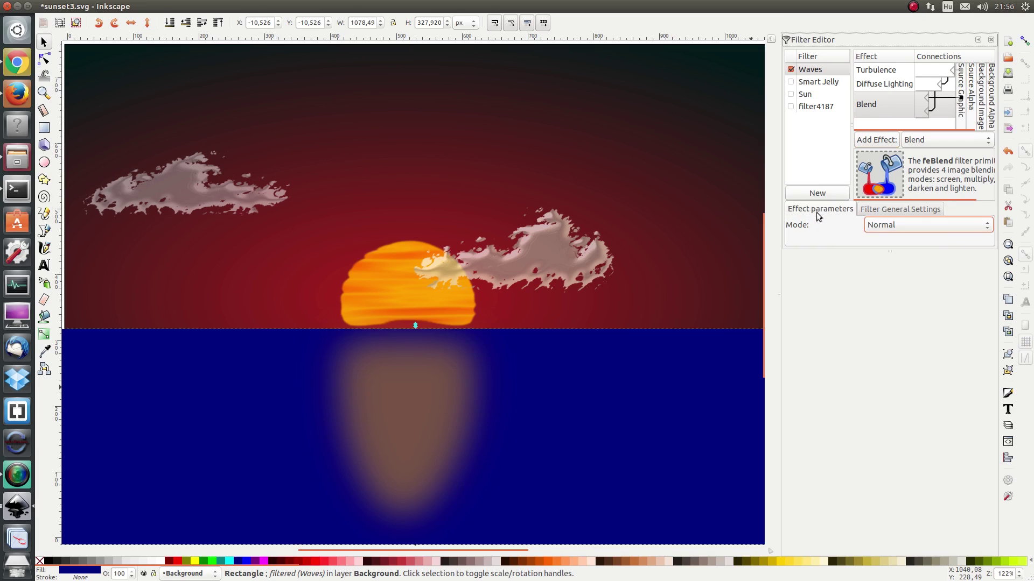
# Switch the Waves Blend mode to Lighten and save sunset3.svg.
pyautogui.click(880, 227)
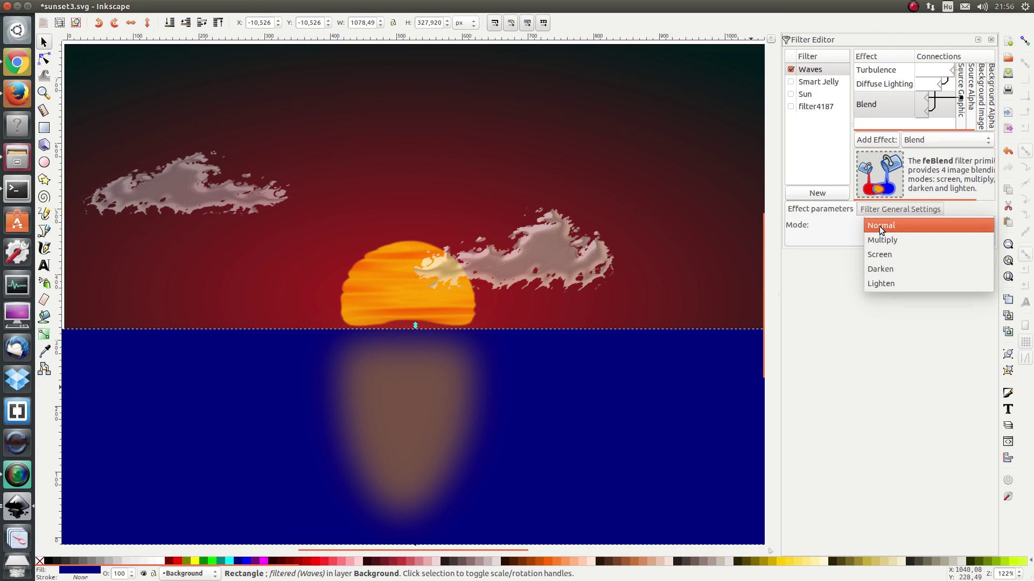
pyautogui.click(879, 281)
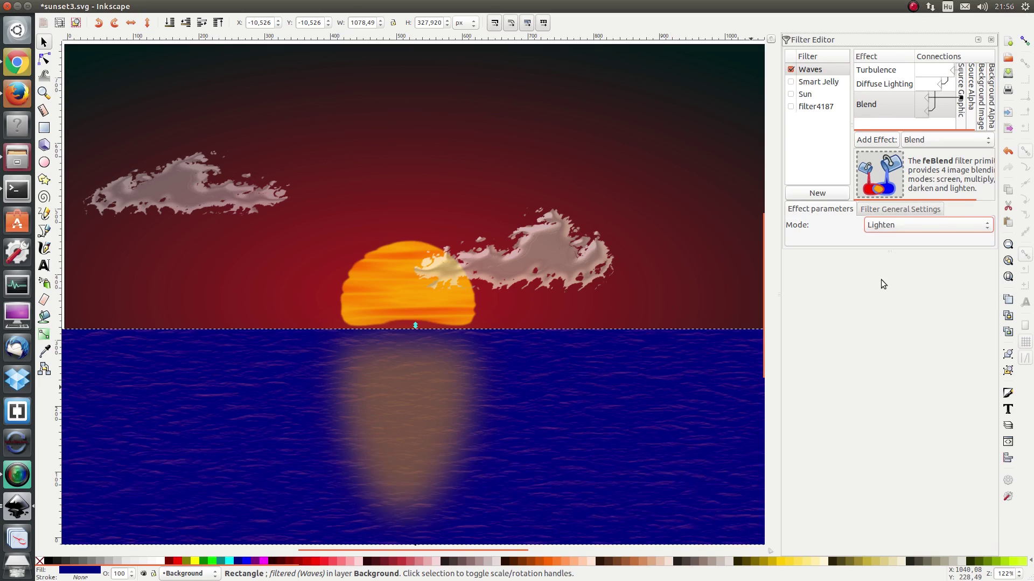
pyautogui.click(870, 86)
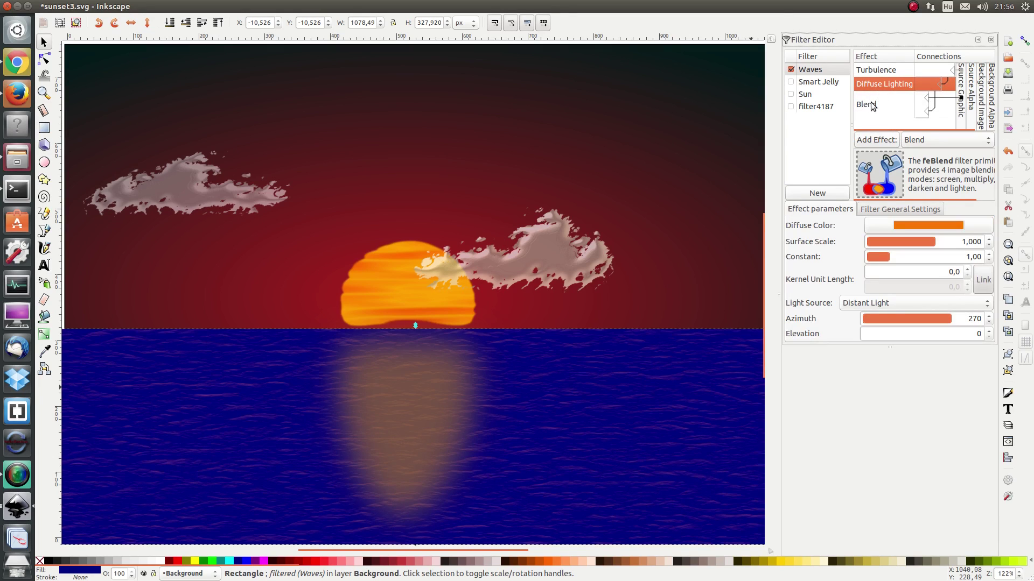
pyautogui.click(872, 105)
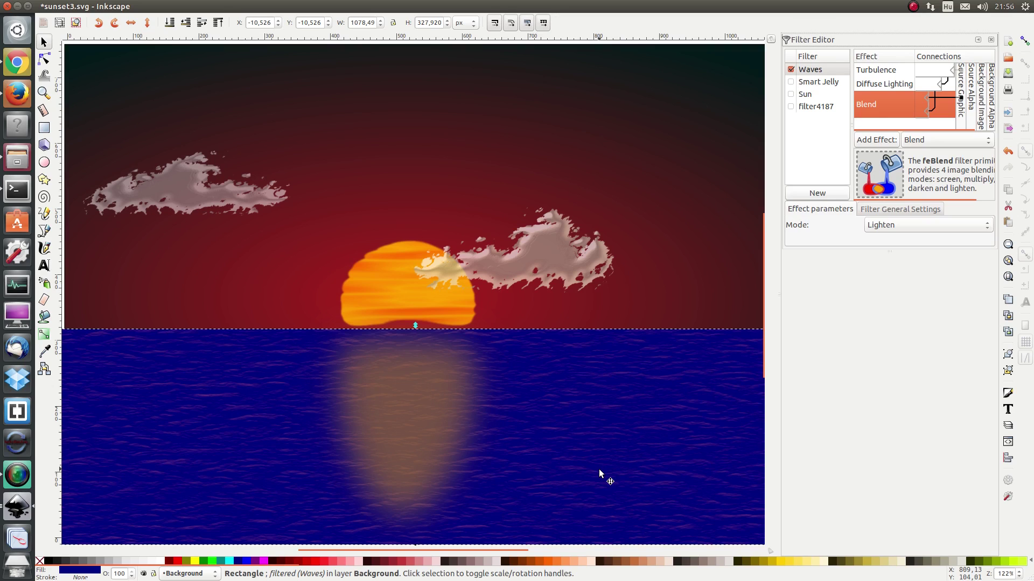
pyautogui.hotkey('ctrl', 's')
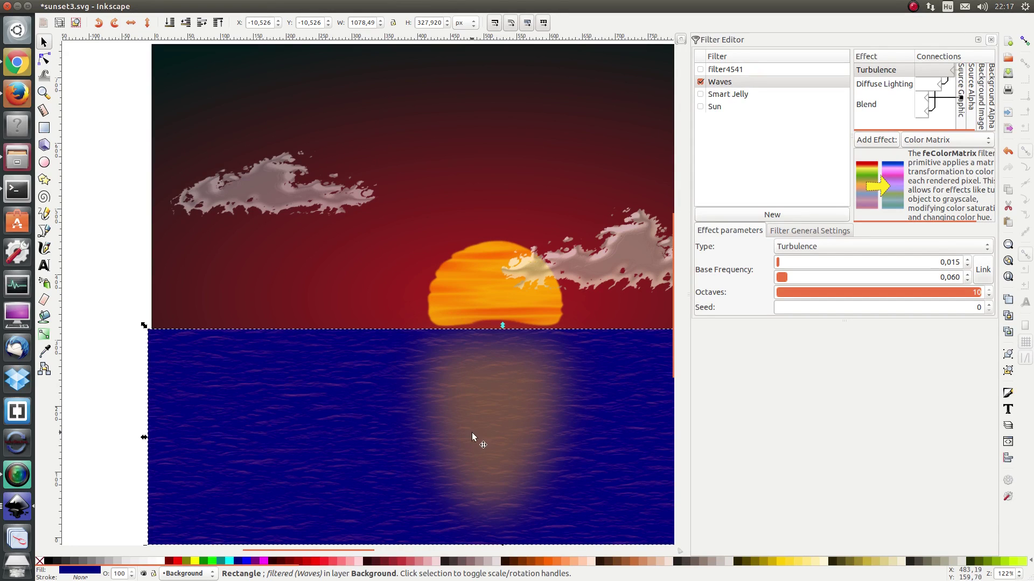
# Select the sun reflection shape and create a new filter named SpecularReflection.
pyautogui.click(488, 401)
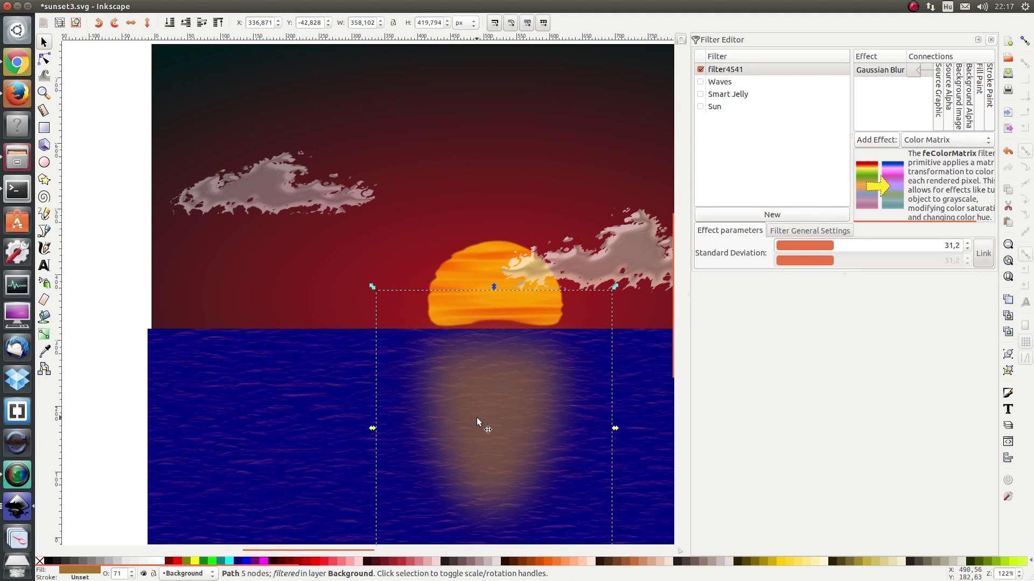
pyautogui.click(765, 218)
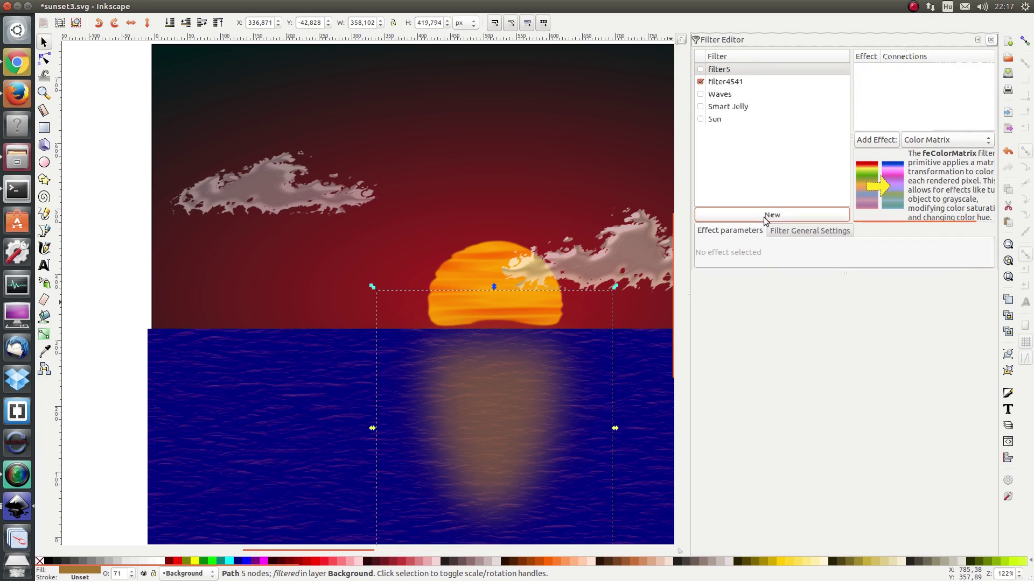
pyautogui.click(724, 71)
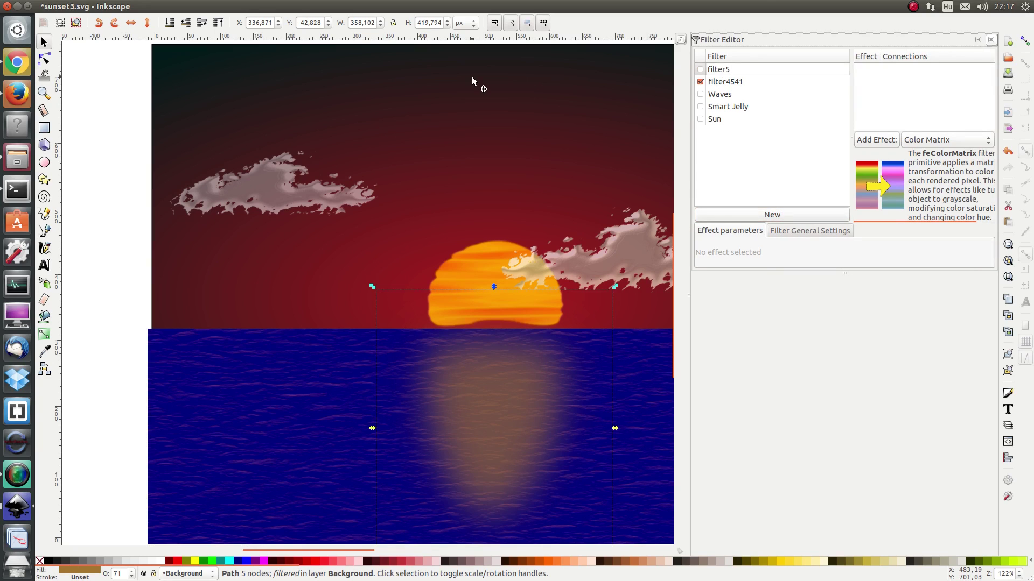
pyautogui.hotkey('ctrl', 'a')
pyautogui.write('SpecularReflection')
pyautogui.press('Return')
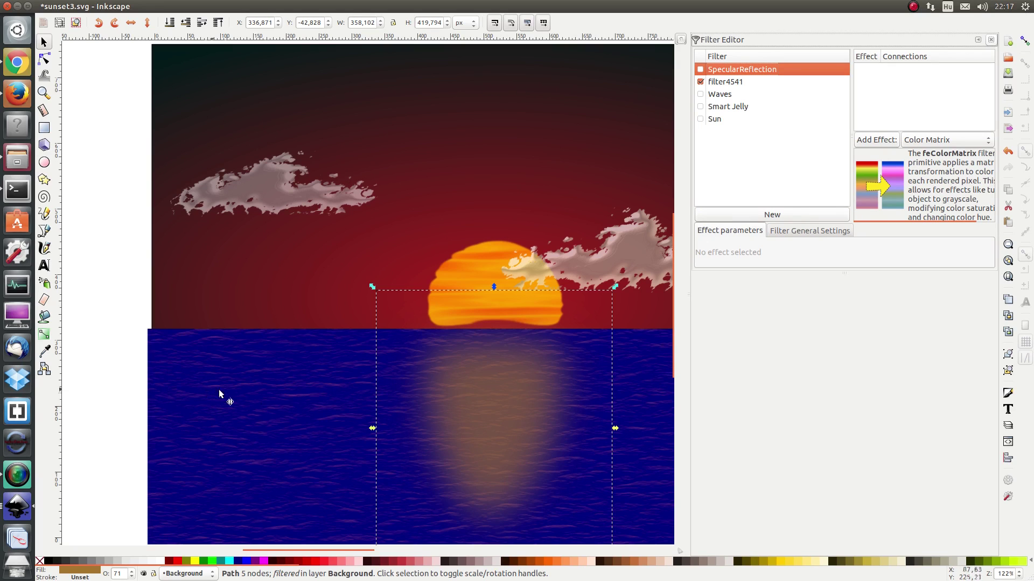
pyautogui.click(308, 399)
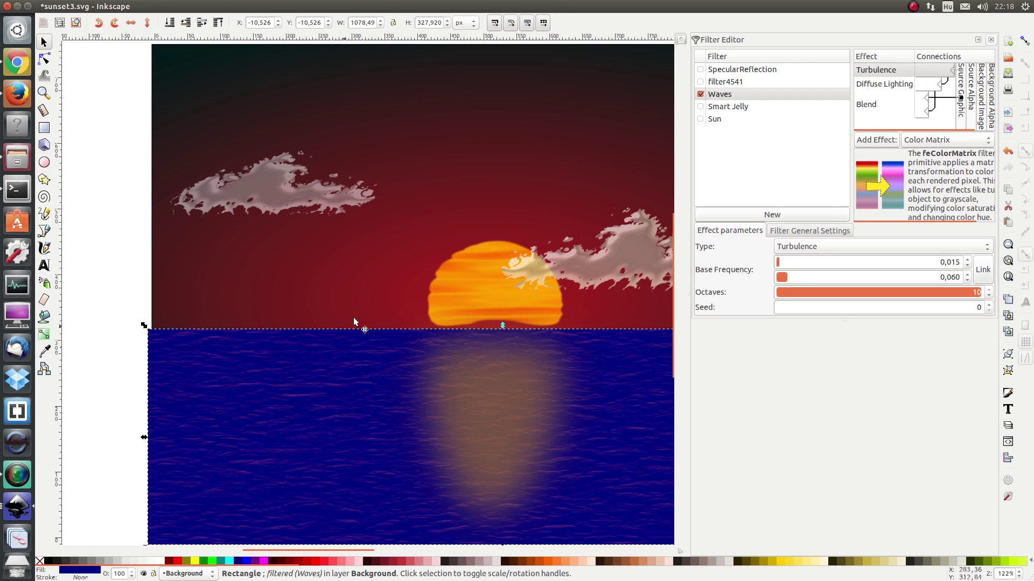
pyautogui.click(506, 417)
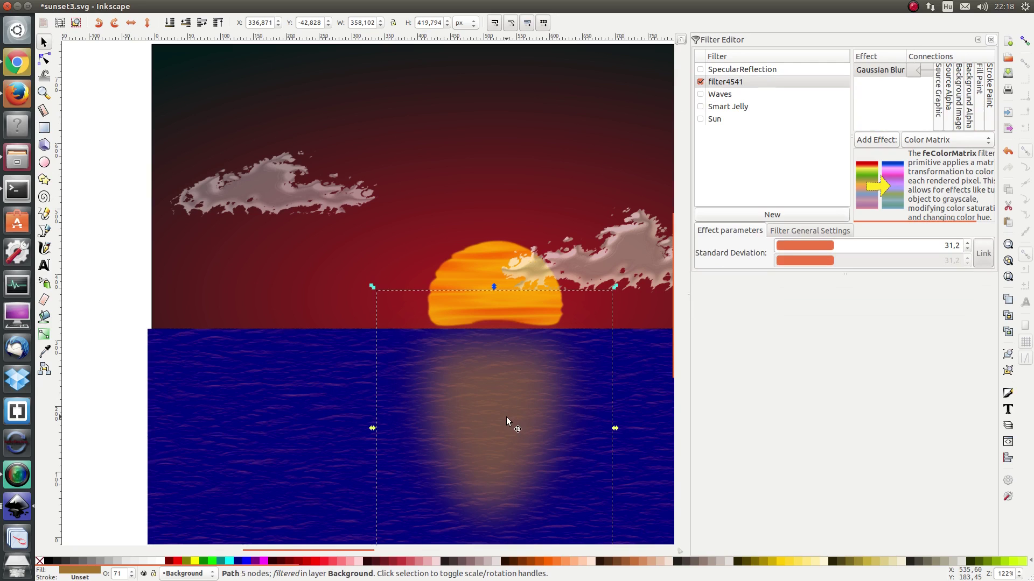
# Apply SpecularReflection to the reflection and add a Color Matrix reading Background Image.
pyautogui.click(701, 69)
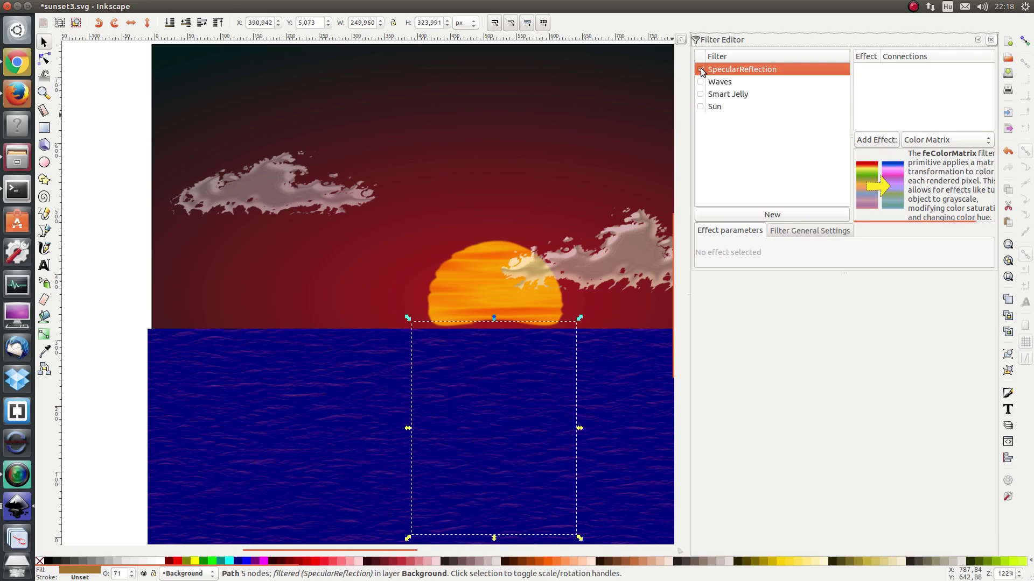
pyautogui.click(932, 141)
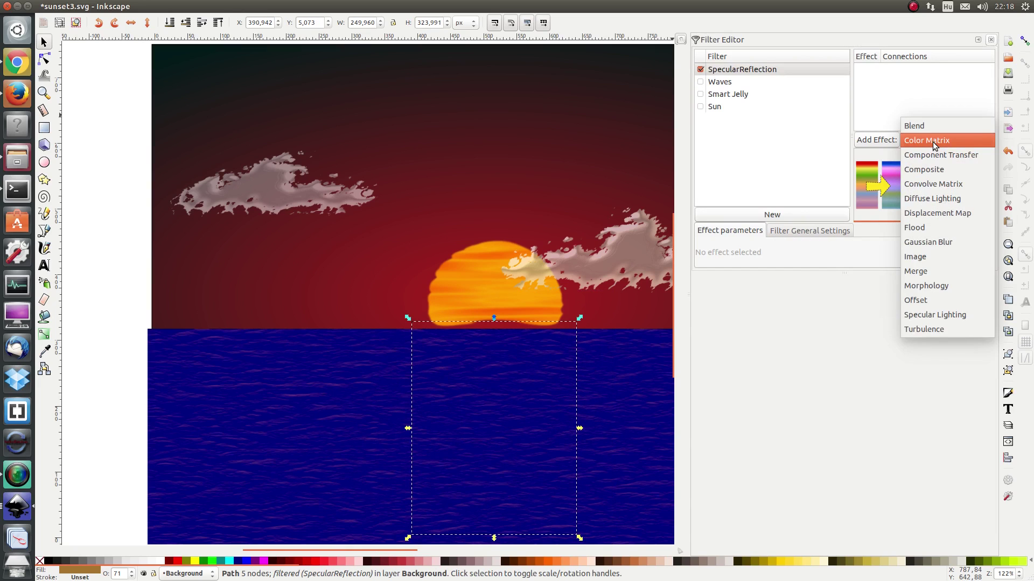
pyautogui.click(933, 141)
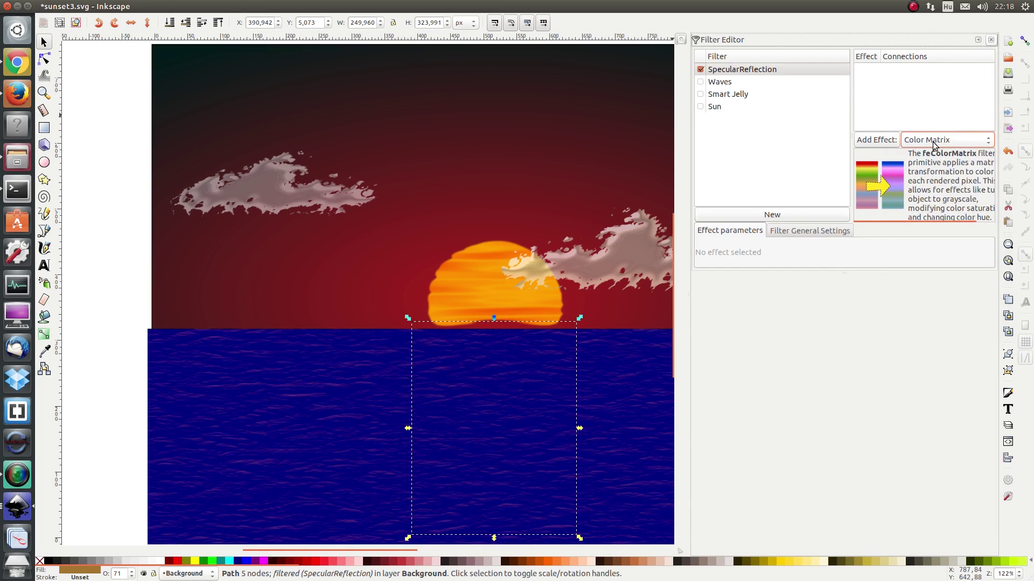
pyautogui.click(885, 140)
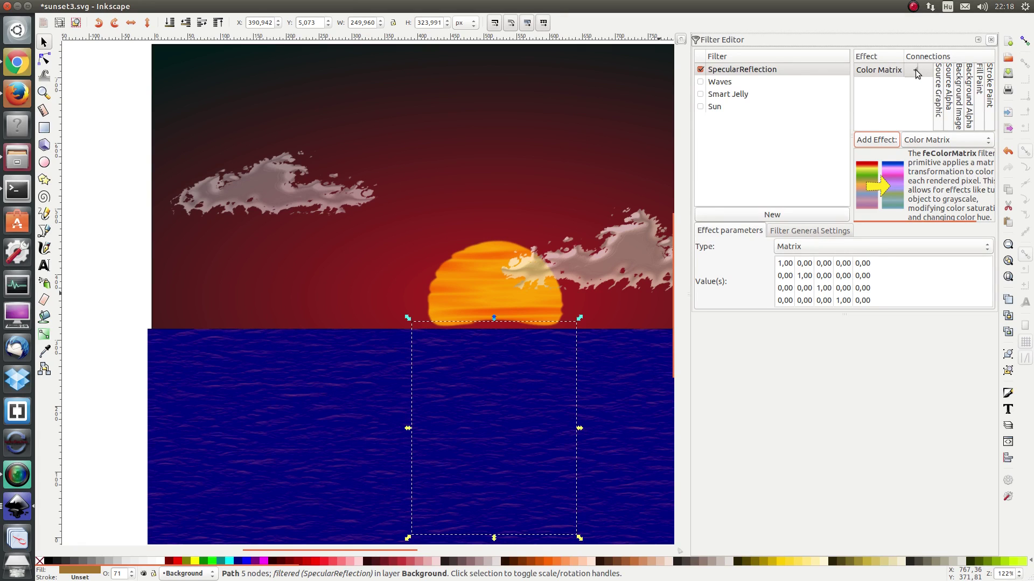
pyautogui.moveTo(916, 71); pyautogui.dragTo(959, 69)
pyautogui.click(779, 264)
# Change the red and green rows' 1,00 matrix entries to 0, leaving blue and alpha at 1,00.
pyautogui.write('0')
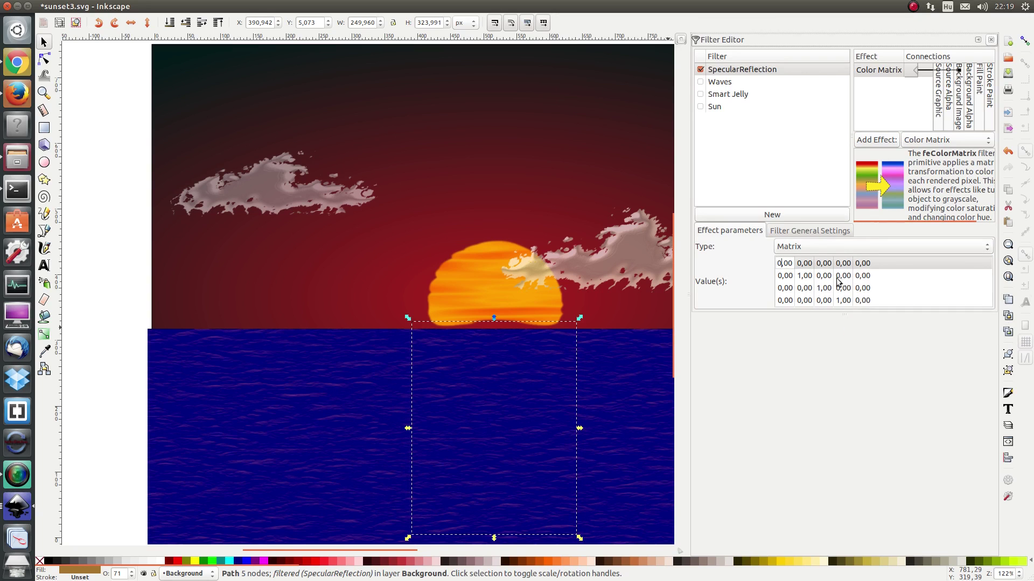
pyautogui.press('Return')
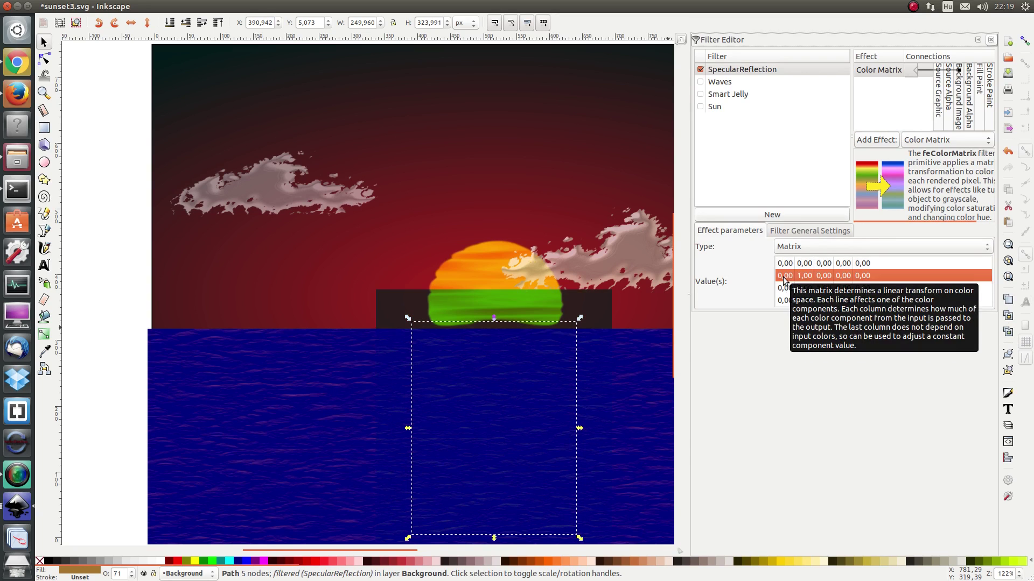
pyautogui.click(801, 275)
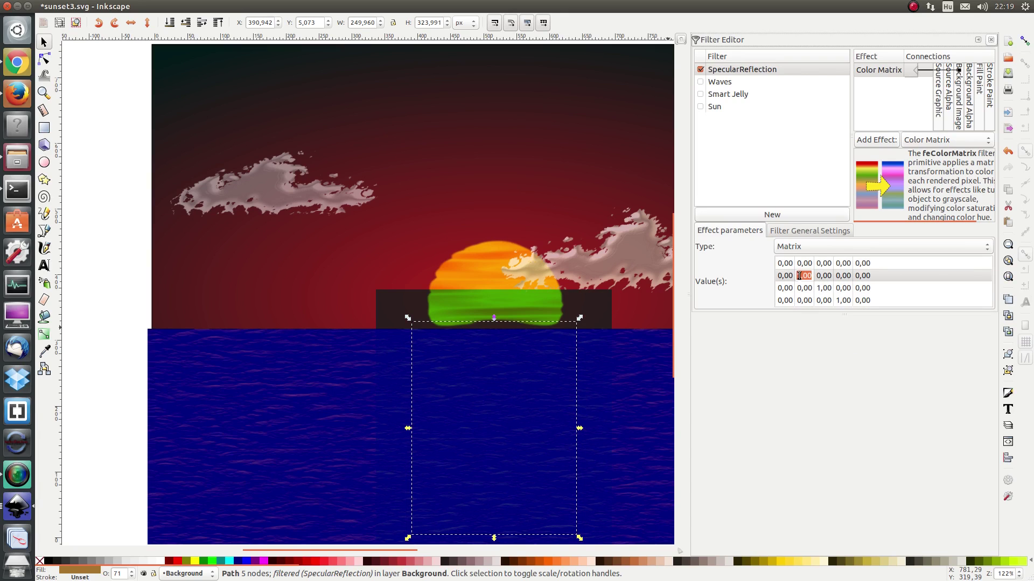
pyautogui.click(799, 275)
pyautogui.press('BackSpace')
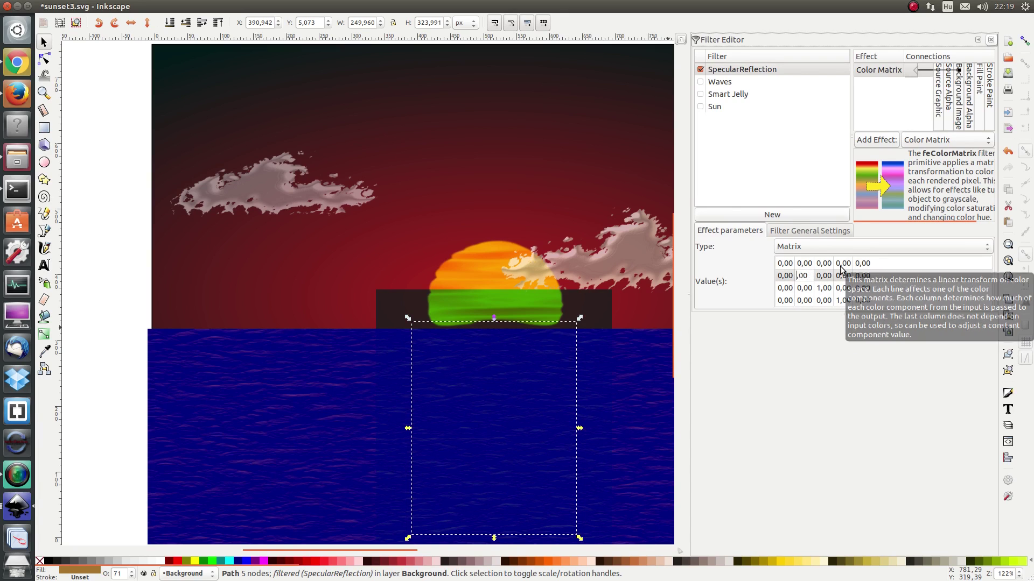
pyautogui.write('0')
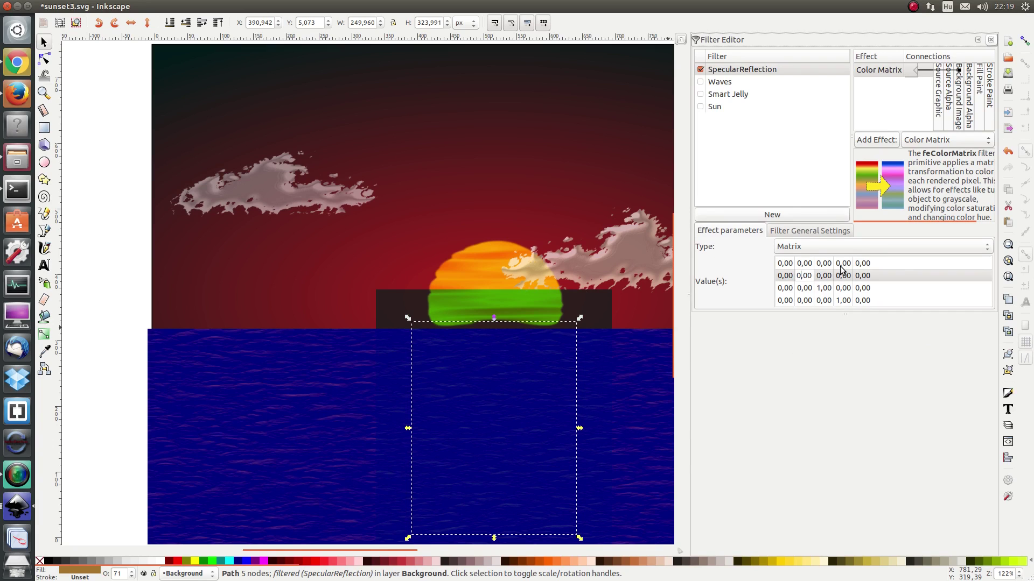
pyautogui.press('Return')
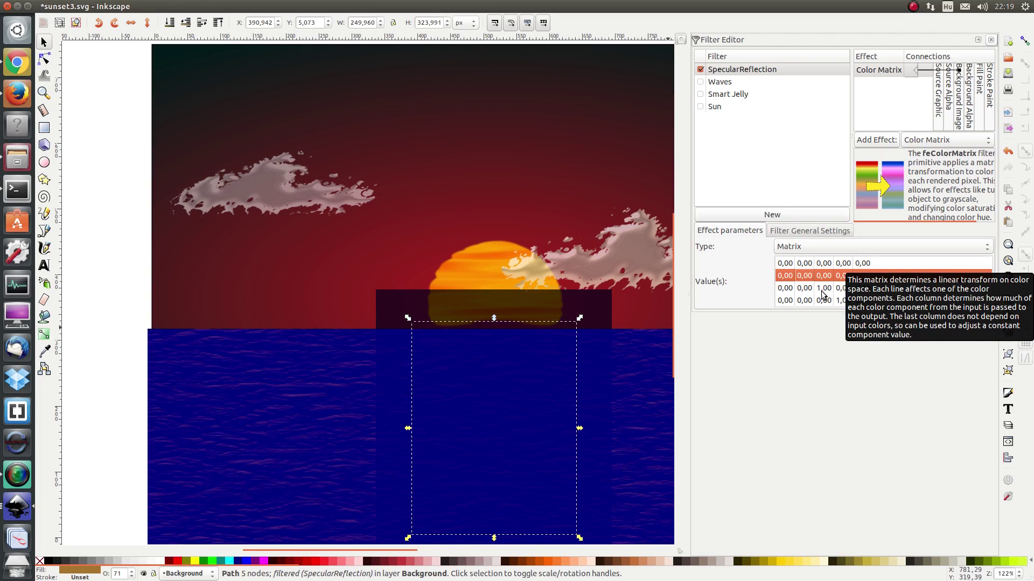
pyautogui.click(785, 291)
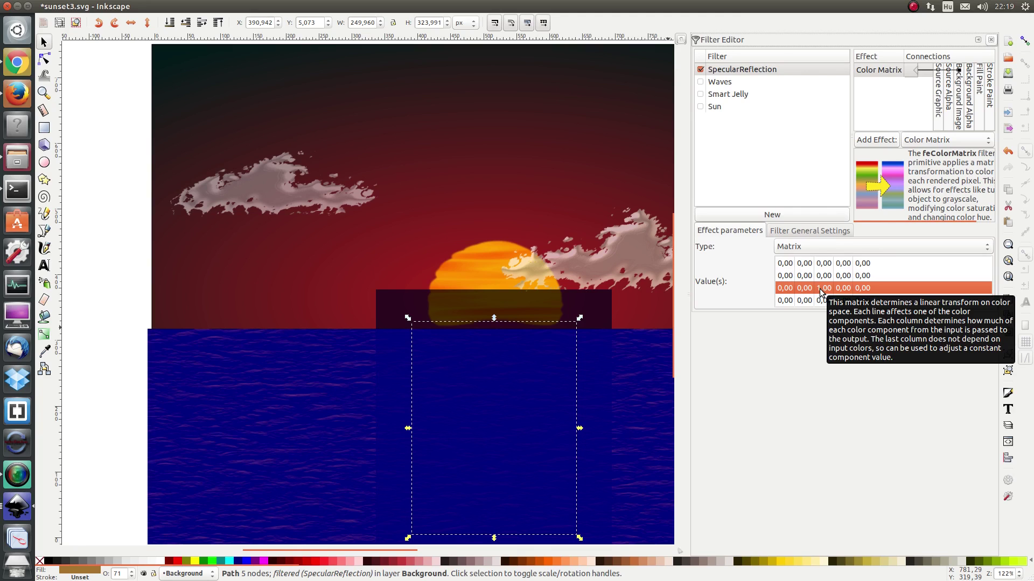
pyautogui.click(789, 302)
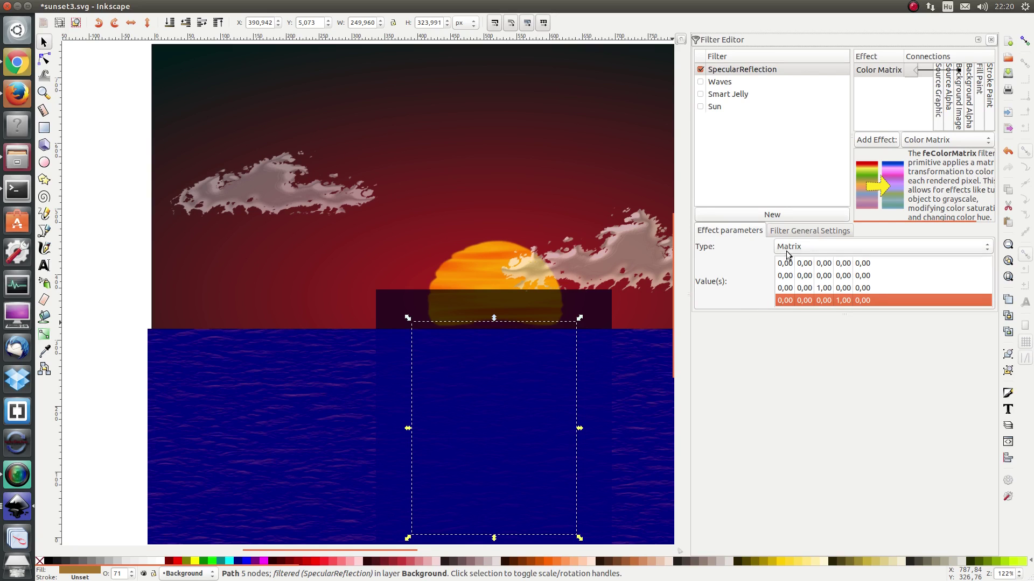
pyautogui.click(786, 300)
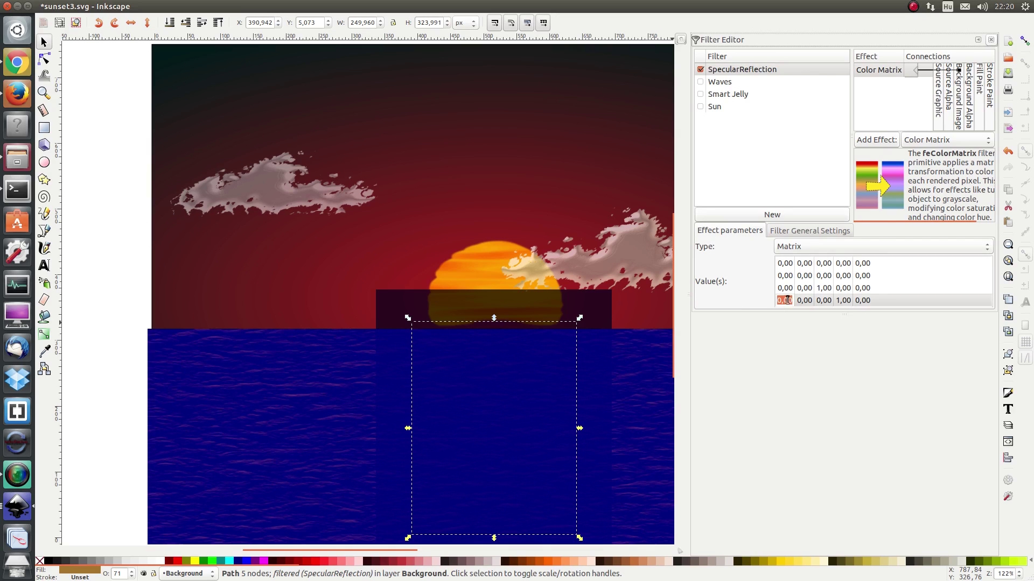
# Change the Color Matrix alpha row's first two values to -0,5 and -0,5.
pyautogui.click(792, 301)
pyautogui.moveTo(792, 301); pyautogui.dragTo(772, 297)
pyautogui.write('-0,5')
pyautogui.press('Return')
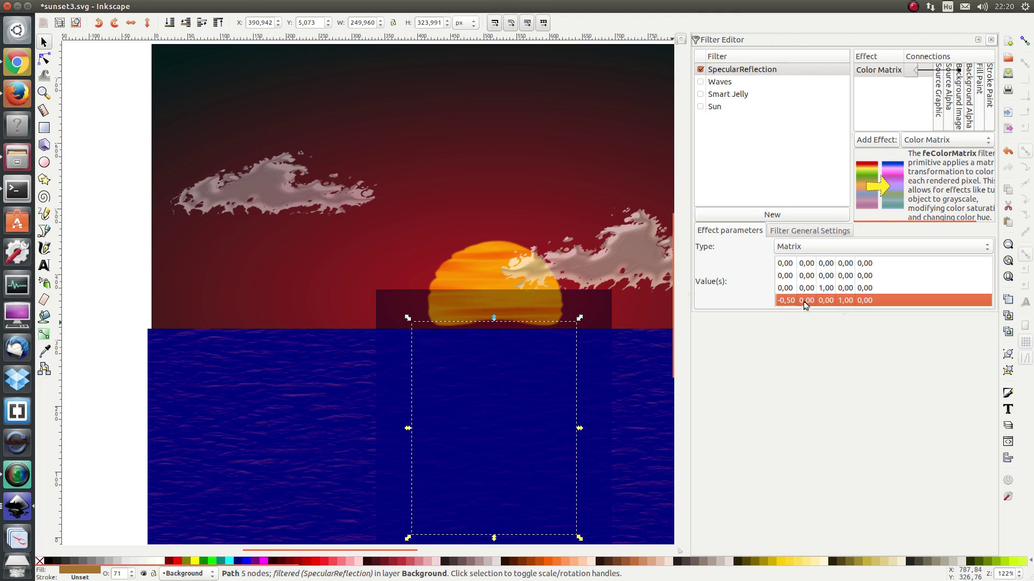
pyautogui.click(804, 301)
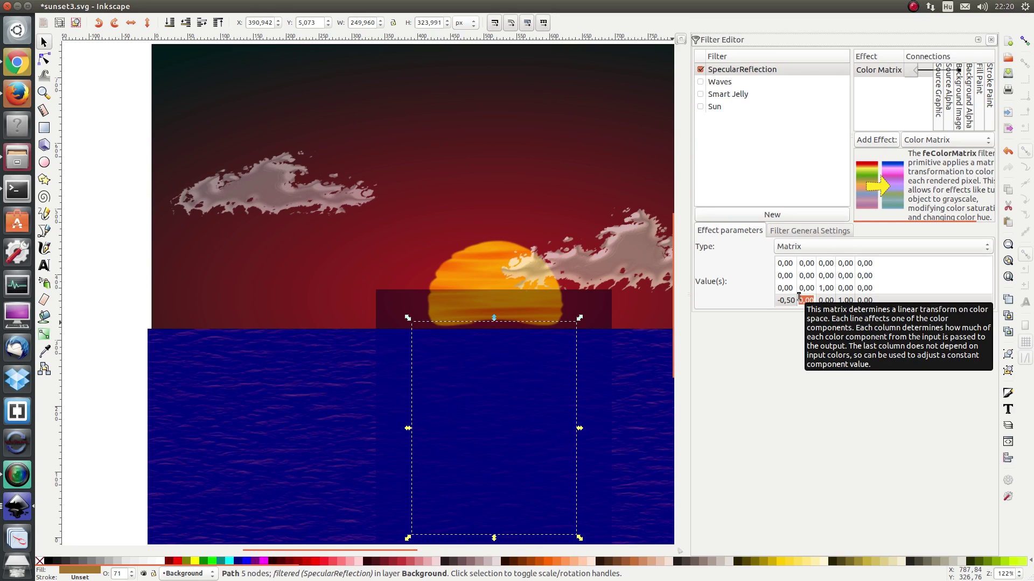
pyautogui.write('0,5')
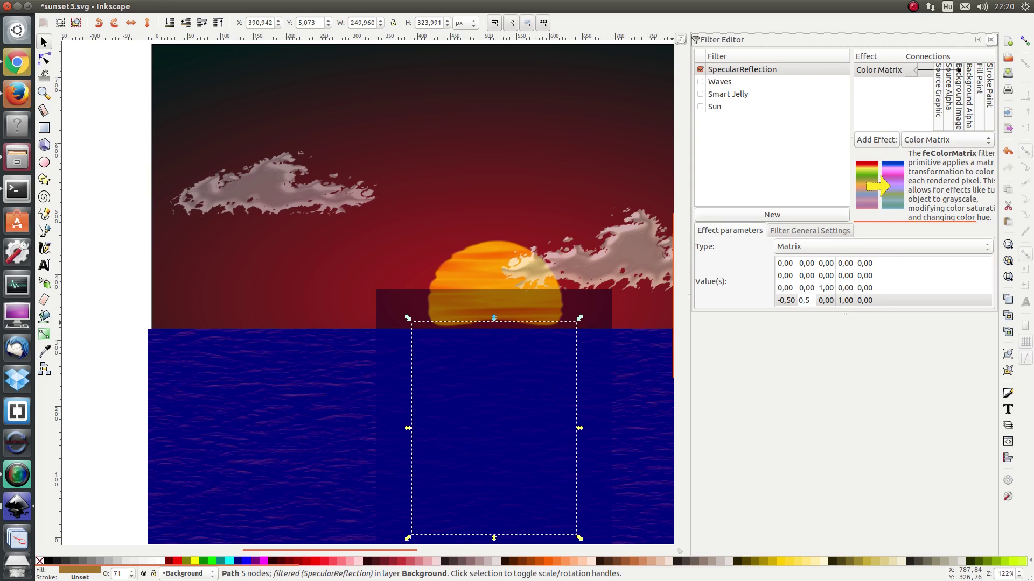
pyautogui.write('-')
pyautogui.press('Return')
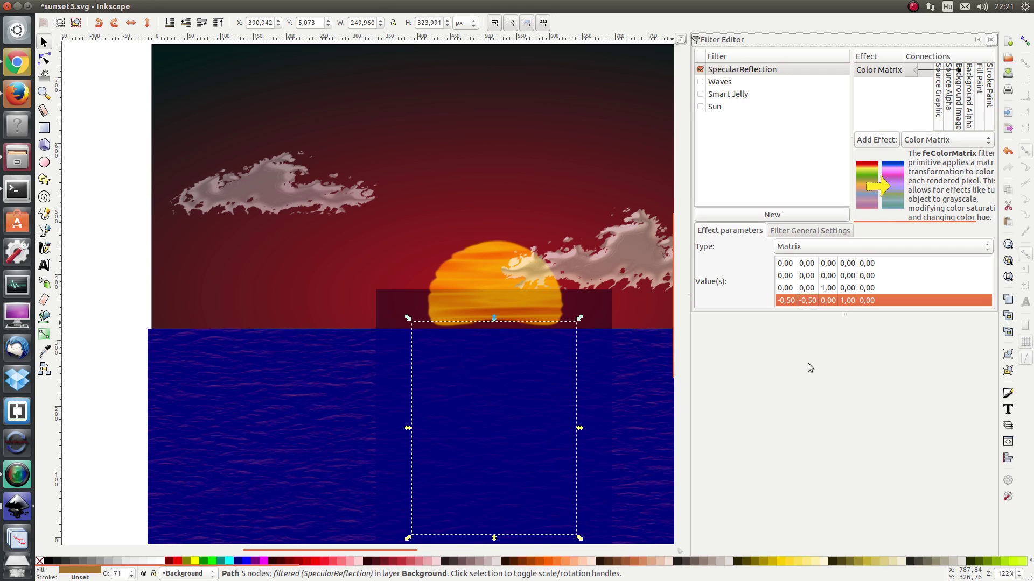
pyautogui.click(891, 141)
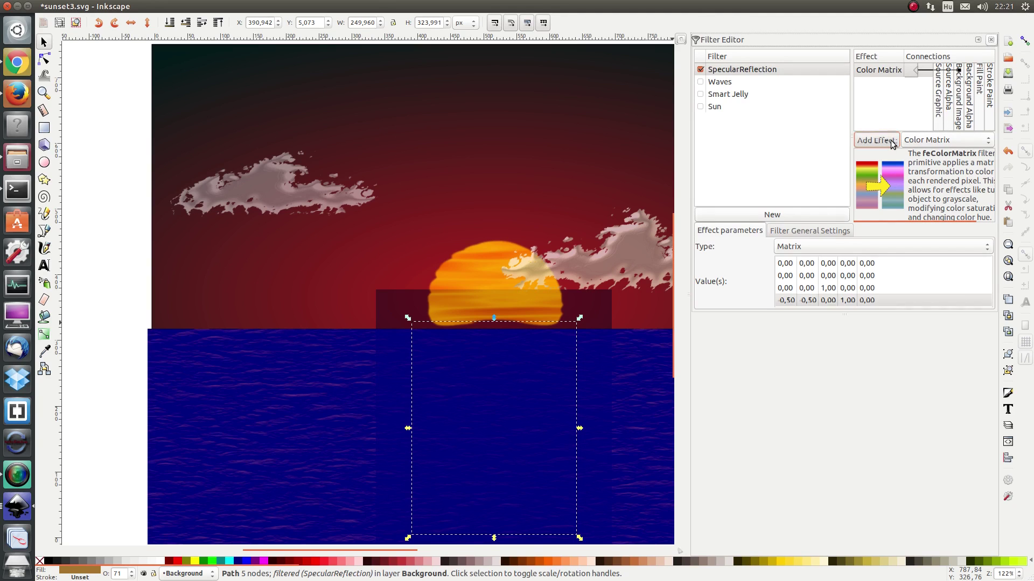
# Add a Specular Lighting effect to the SpecularReflection filter.
pyautogui.click(922, 141)
pyautogui.click(950, 315)
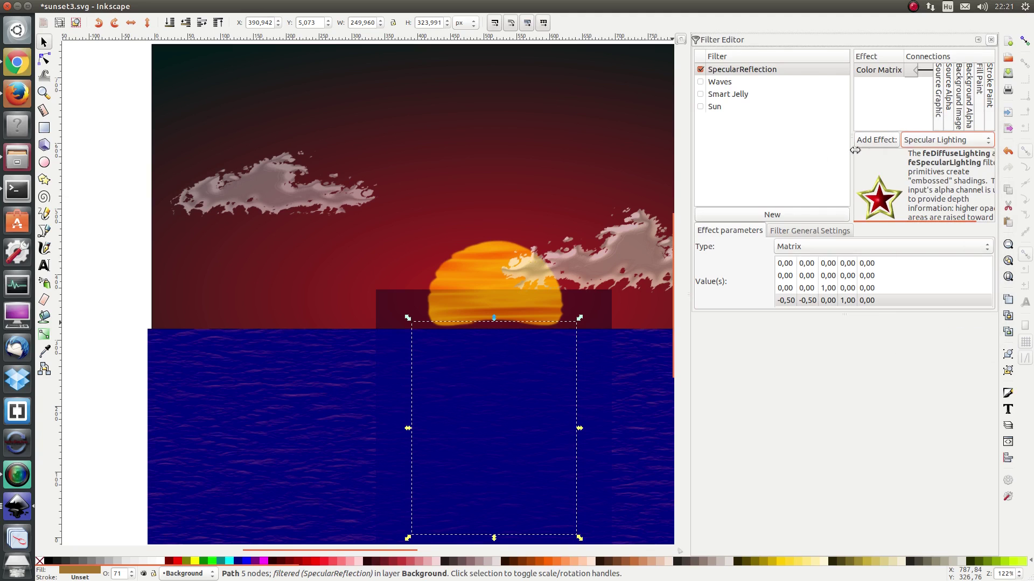
pyautogui.click(877, 141)
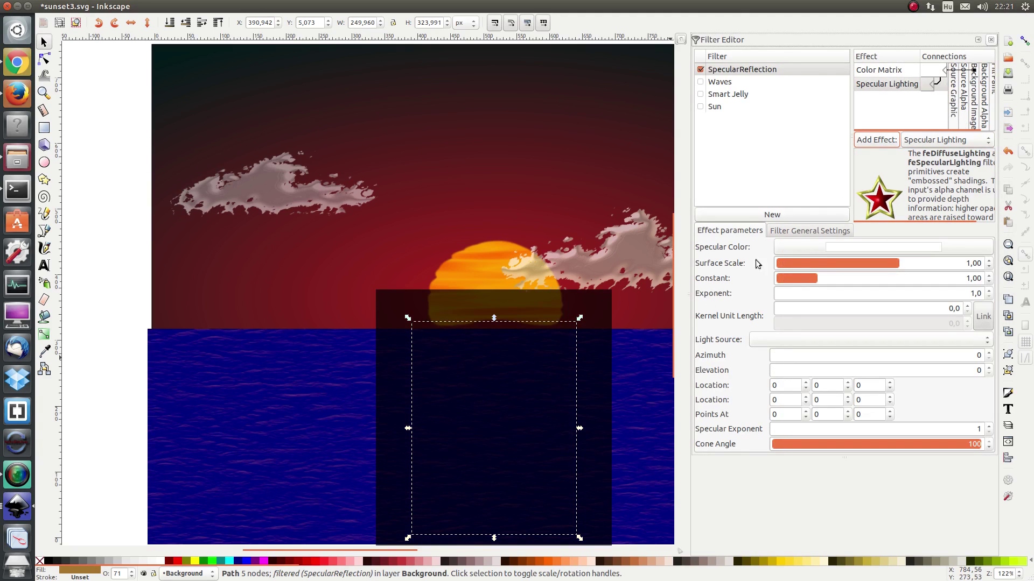
# Set the specular colour to the sun's orange #FF8000 with the eyedropper.
pyautogui.click(835, 248)
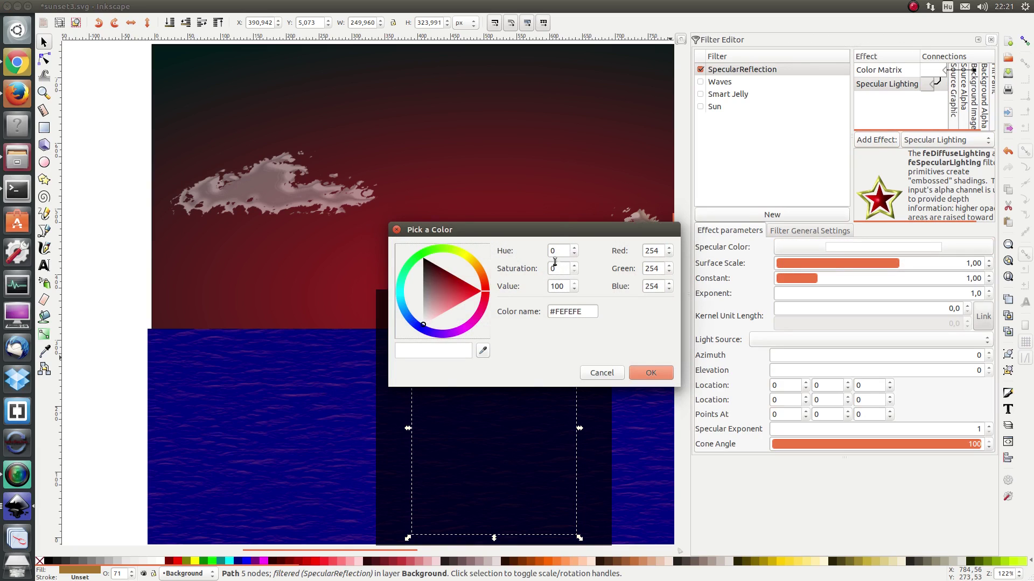
pyautogui.moveTo(562, 236); pyautogui.dragTo(804, 226)
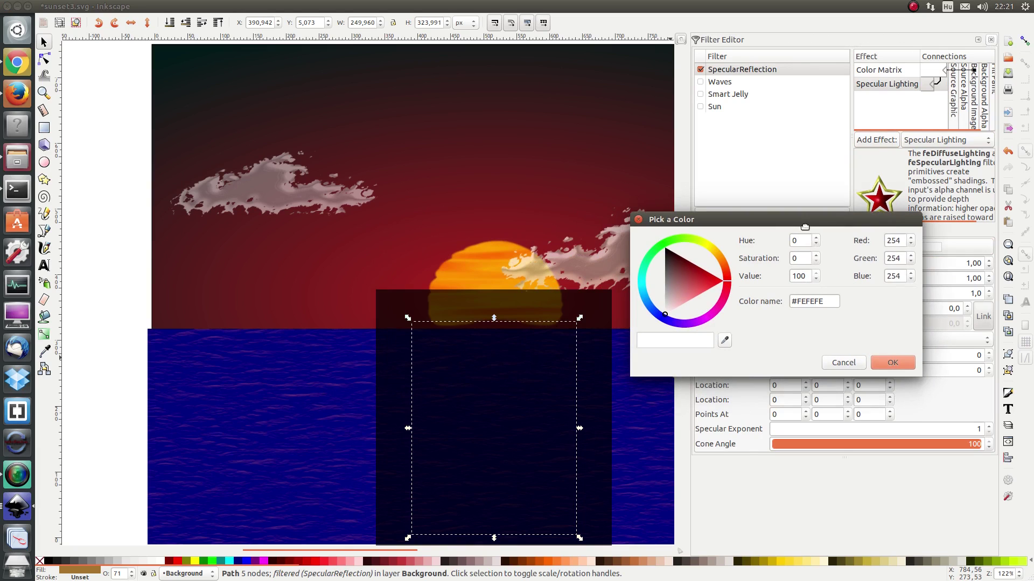
pyautogui.click(725, 343)
pyautogui.click(458, 270)
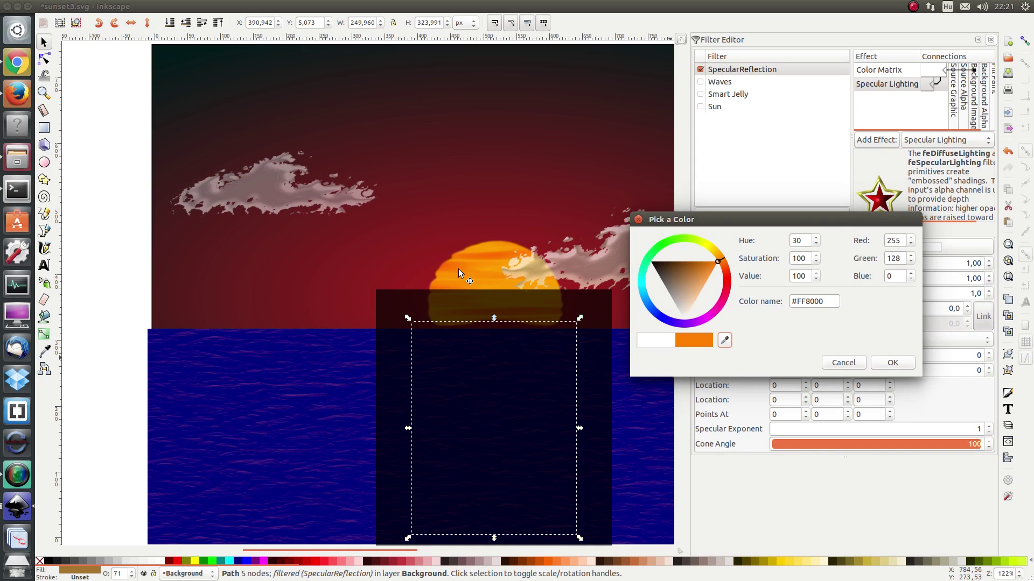
pyautogui.click(892, 363)
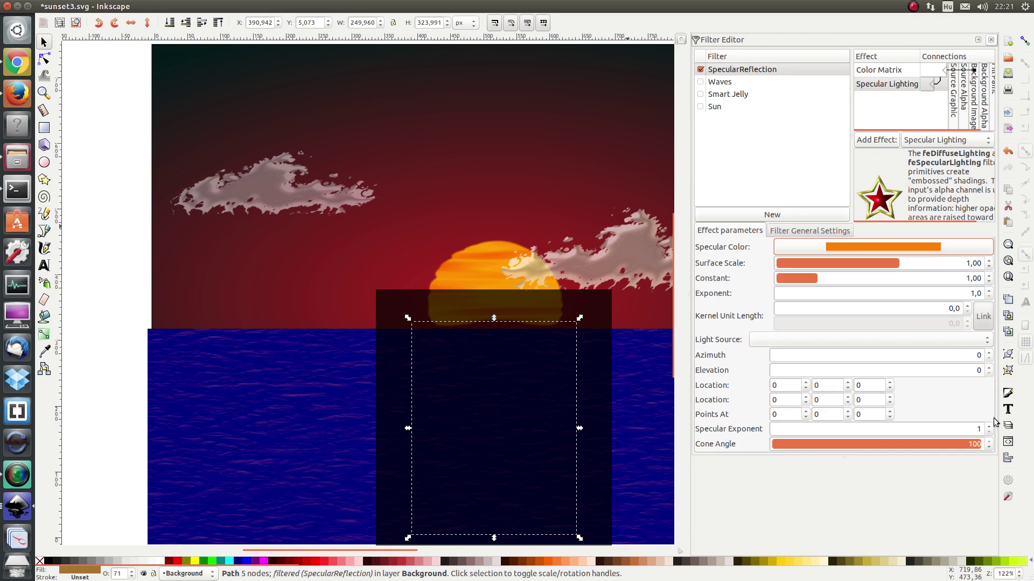
# Raise the specular surface scale to 5 and the lighting constant to 2,00.
pyautogui.click(939, 264)
pyautogui.moveTo(940, 264); pyautogui.dragTo(990, 266)
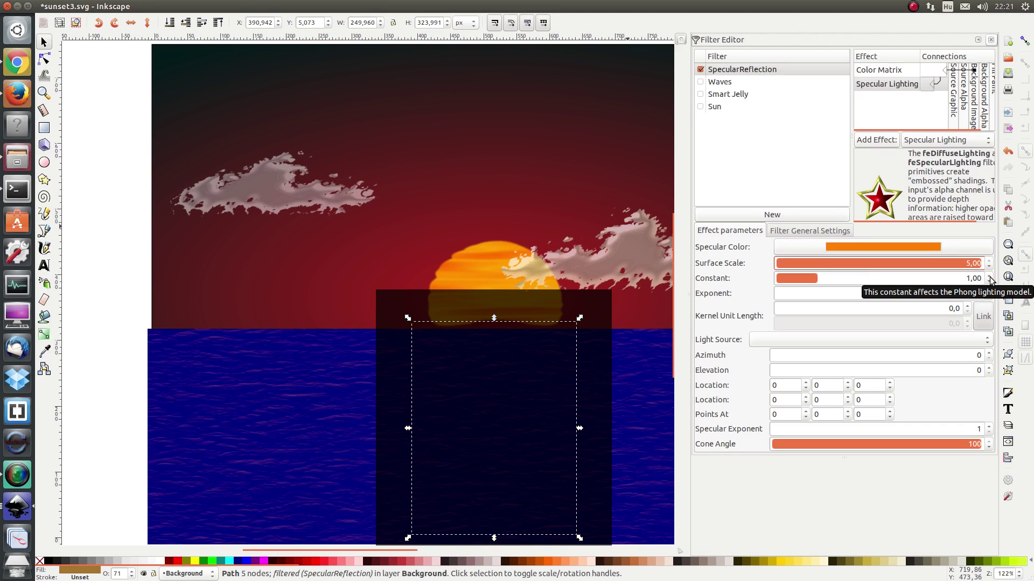
pyautogui.click(988, 275)
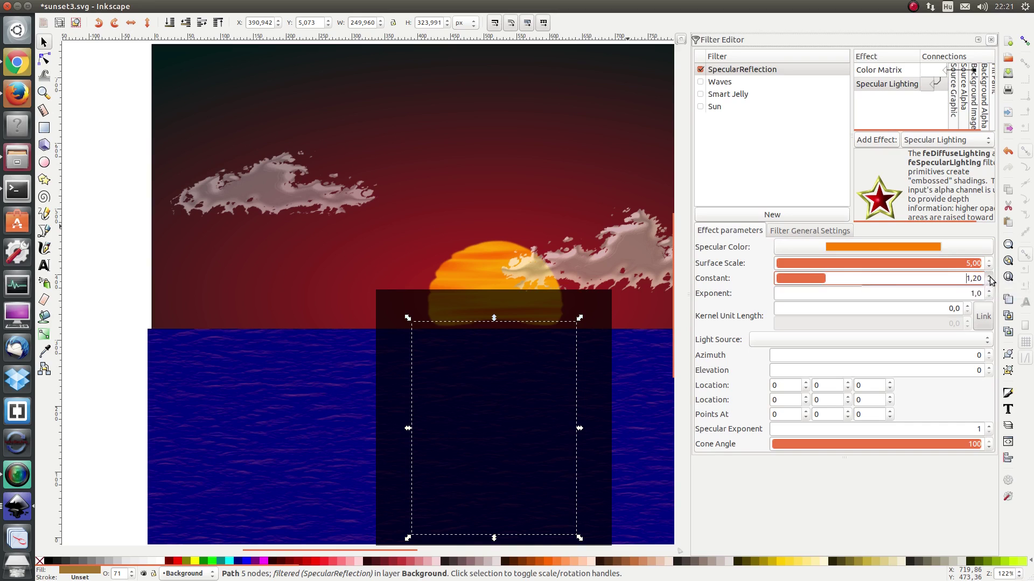
pyautogui.click(989, 275)
pyautogui.click(989, 275)
pyautogui.click(989, 275)
pyautogui.click(989, 275)
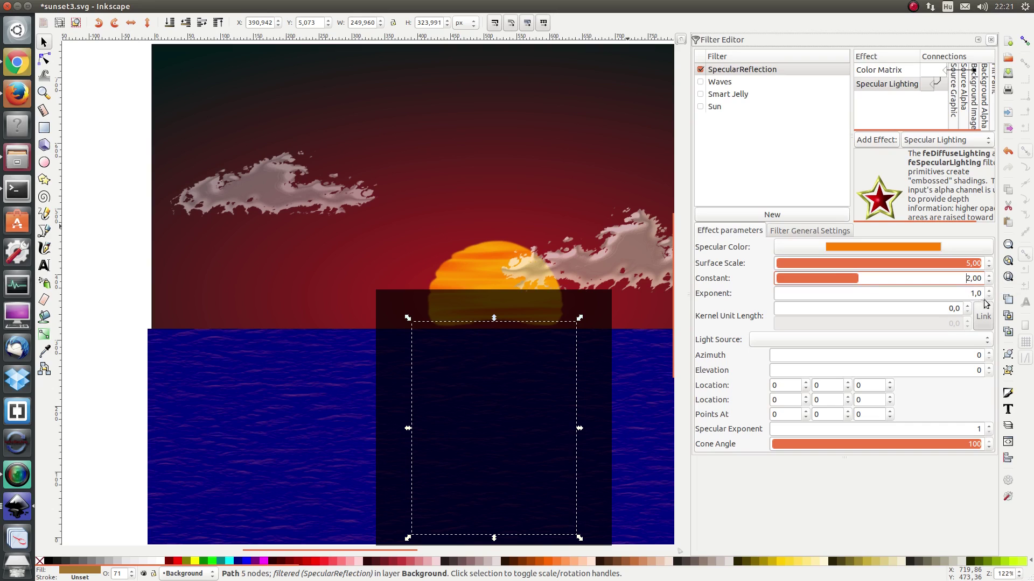
# Raise the specular exponent to 10,0.
pyautogui.click(988, 291)
pyautogui.click(988, 291)
pyautogui.click(988, 291)
pyautogui.click(988, 291)
pyautogui.click(989, 291)
pyautogui.click(988, 291)
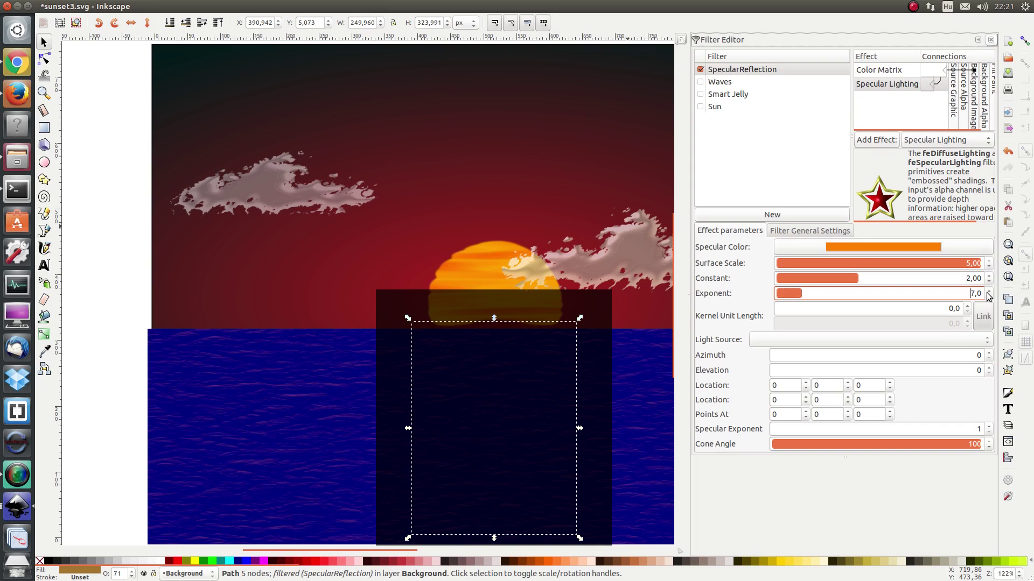
pyautogui.click(989, 291)
pyautogui.click(988, 292)
pyautogui.click(988, 291)
# Use a Distant Light source with its azimuth set to 270.
pyautogui.click(842, 344)
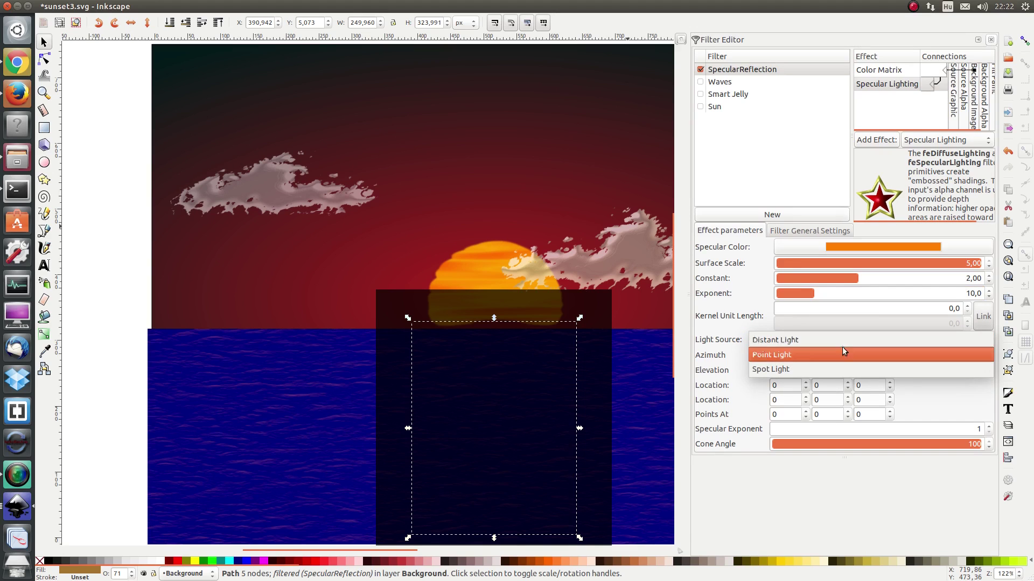
pyautogui.click(851, 339)
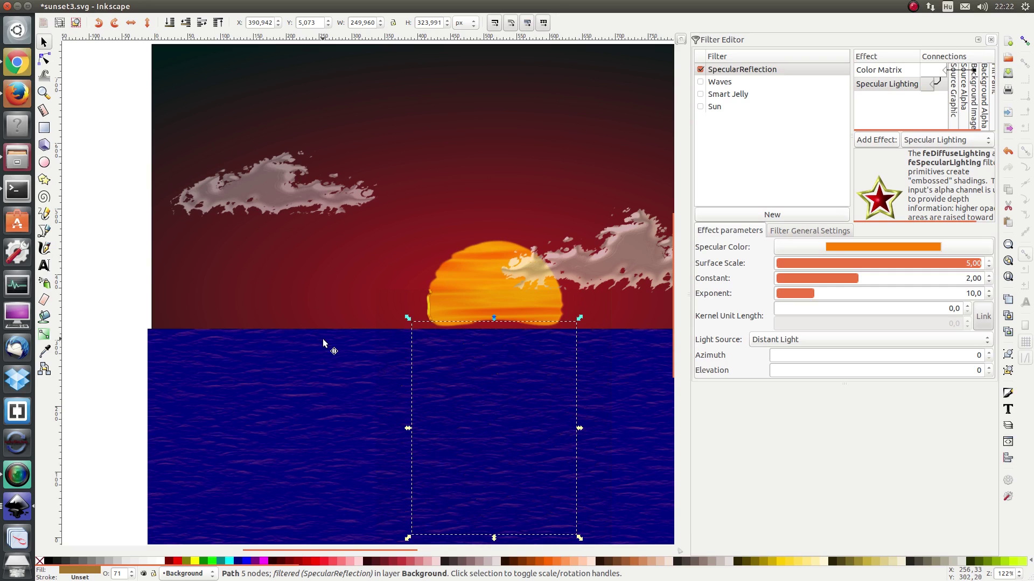
pyautogui.click(833, 357)
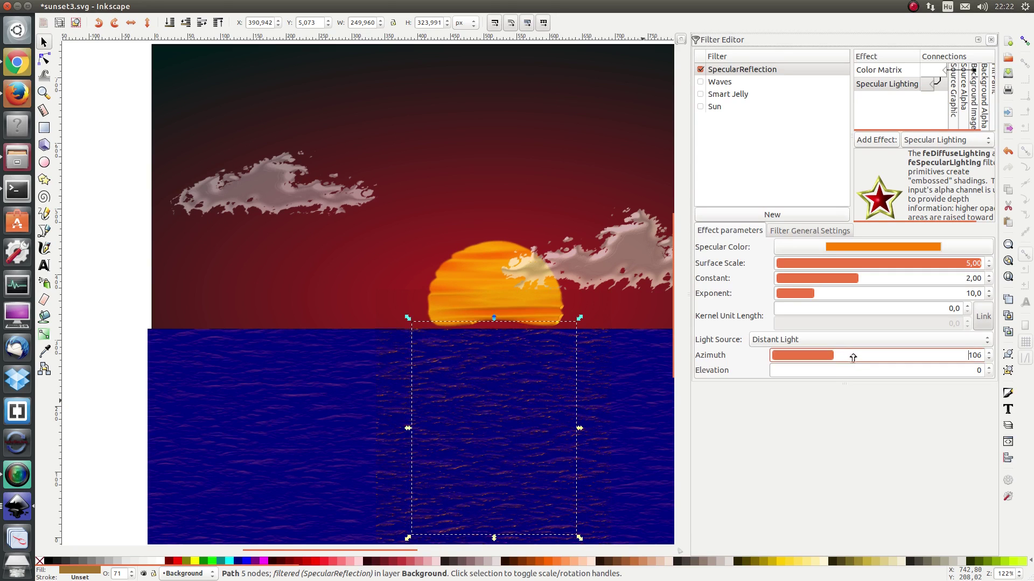
pyautogui.moveTo(852, 357); pyautogui.dragTo(926, 356)
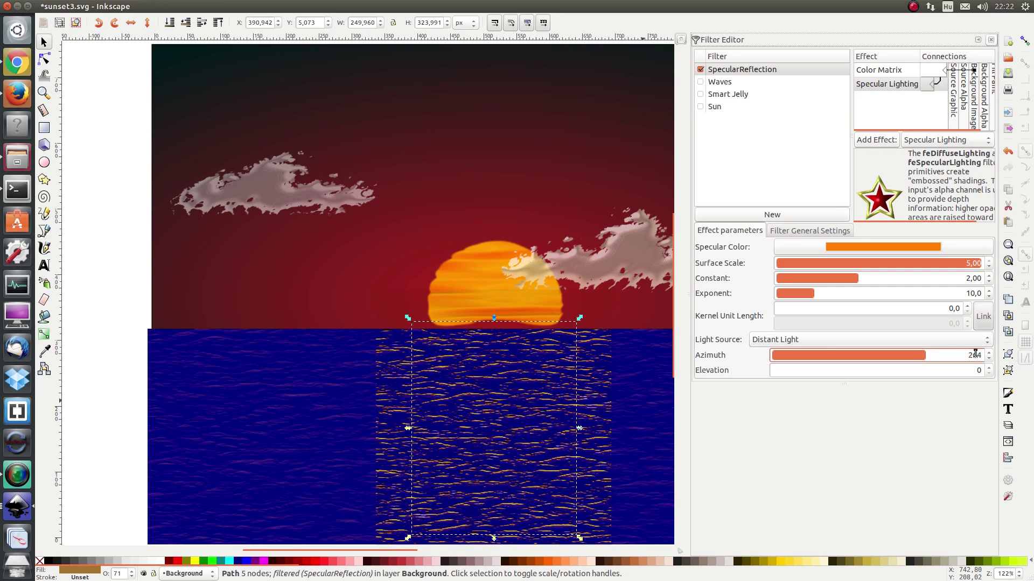
pyautogui.moveTo(975, 355); pyautogui.dragTo(994, 357)
pyautogui.press('BackSpace')
pyautogui.press('BackSpace')
pyautogui.write('70')
pyautogui.press('Return')
# Add a Composite effect fed by Specular Lighting and Source Graphic.
pyautogui.click(923, 141)
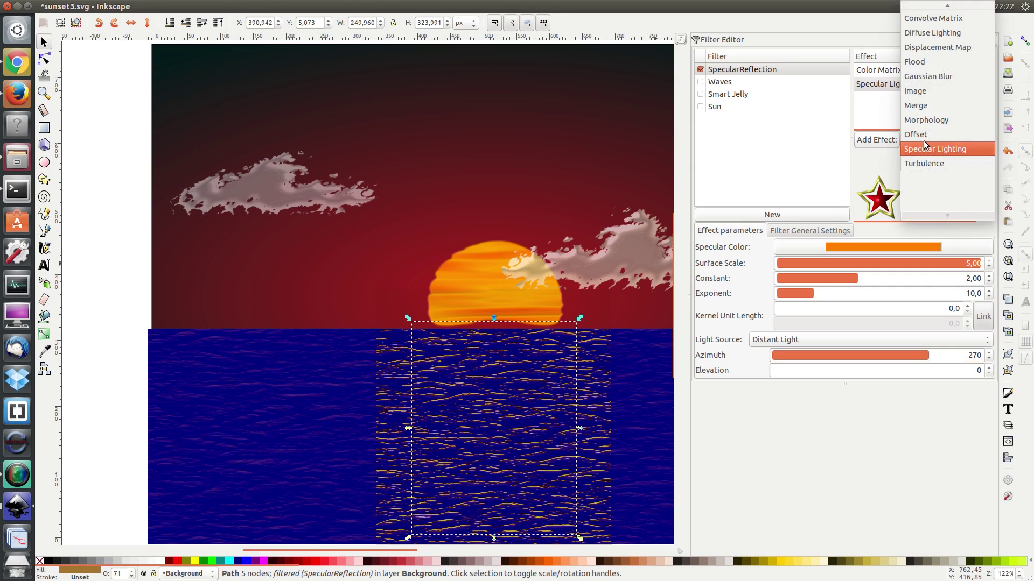
pyautogui.moveTo(927, 4)
pyautogui.click(924, 48)
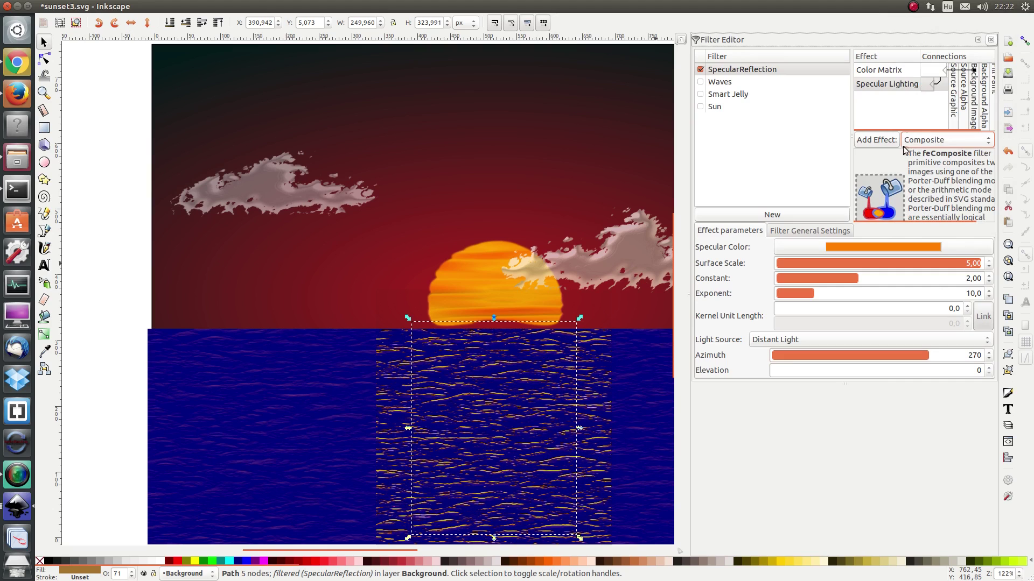
pyautogui.click(885, 141)
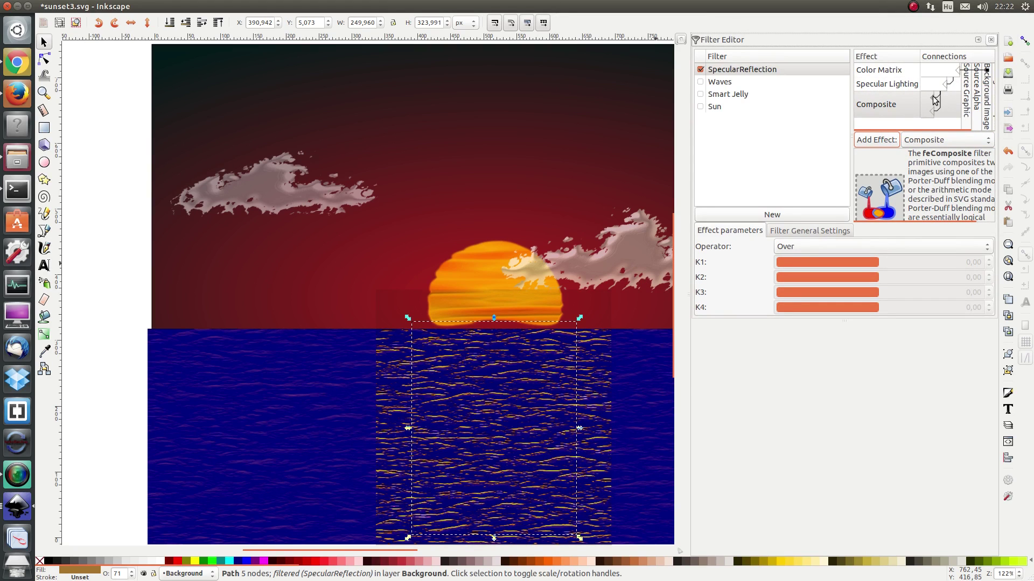
pyautogui.moveTo(934, 102); pyautogui.dragTo(942, 86)
pyautogui.moveTo(933, 111); pyautogui.dragTo(966, 112)
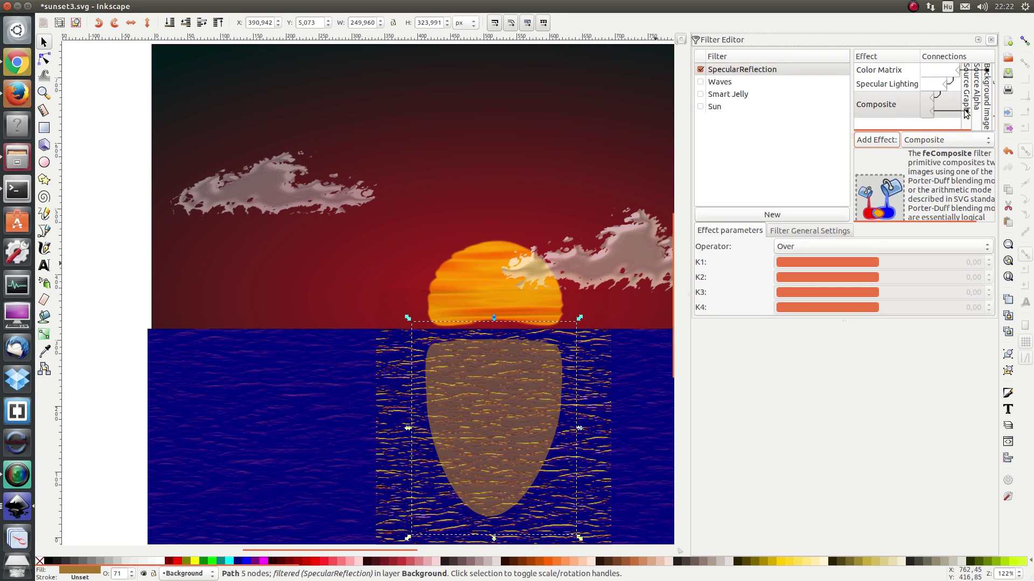
# Set the Composite operator to In.
pyautogui.click(796, 246)
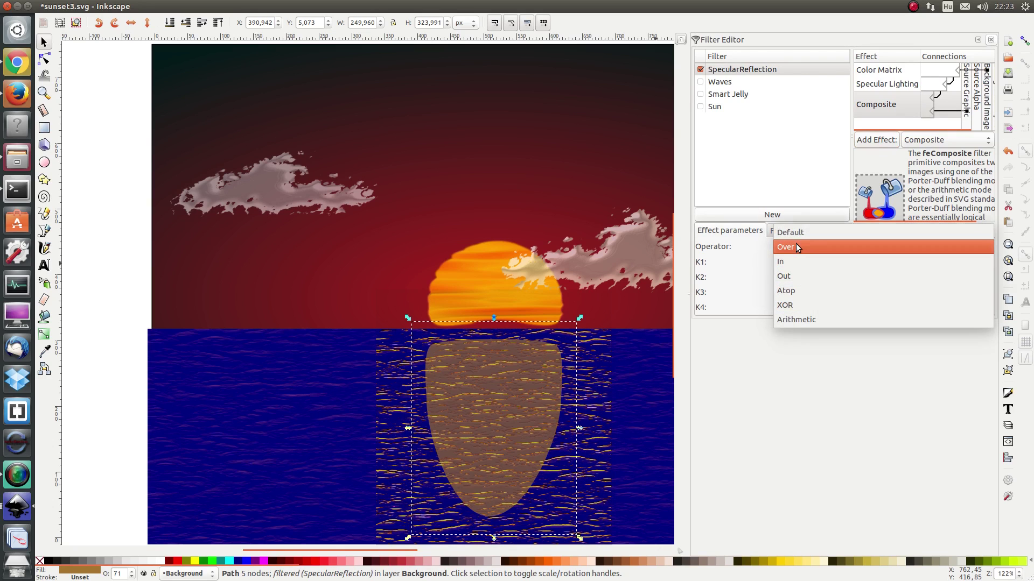
pyautogui.click(796, 260)
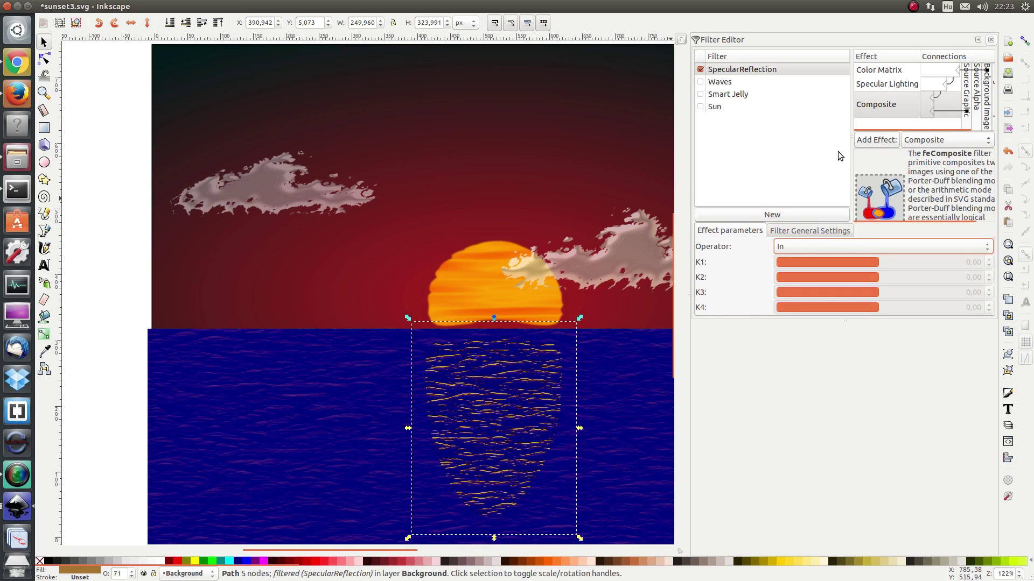
pyautogui.click(926, 141)
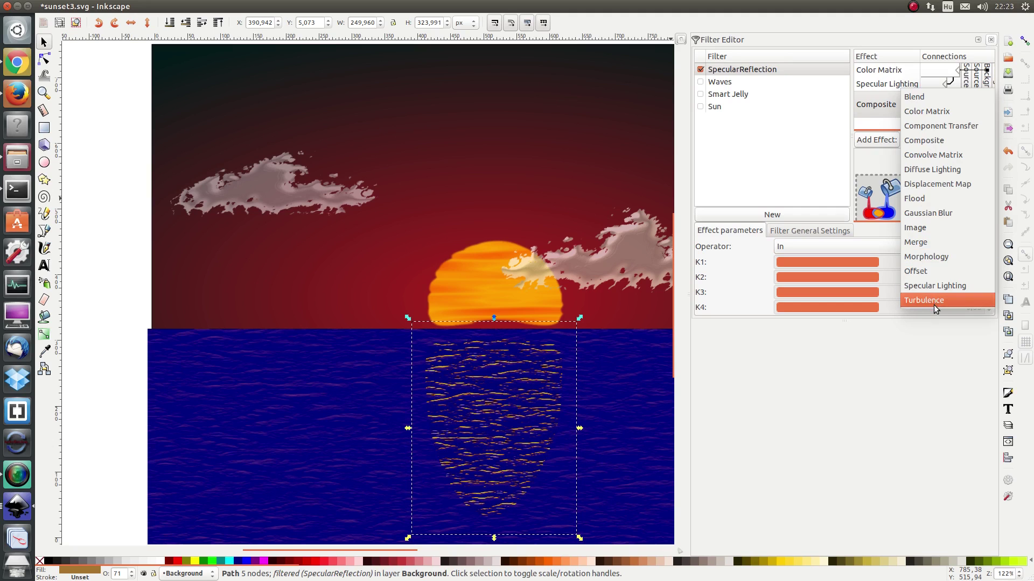
# Append a Gaussian Blur (standard deviation 1,0) to the SpecularReflection filter.
pyautogui.click(948, 213)
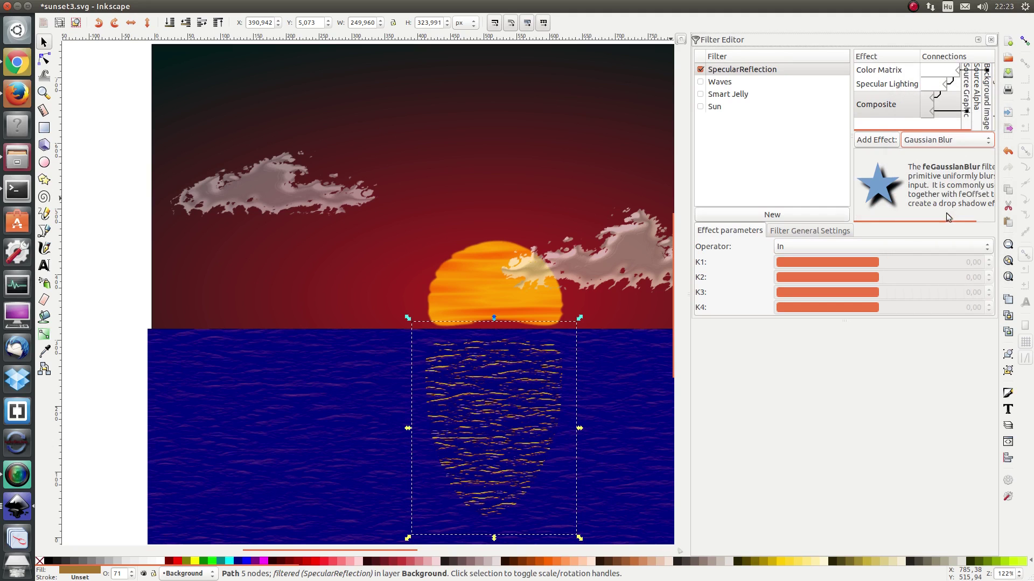
pyautogui.click(886, 141)
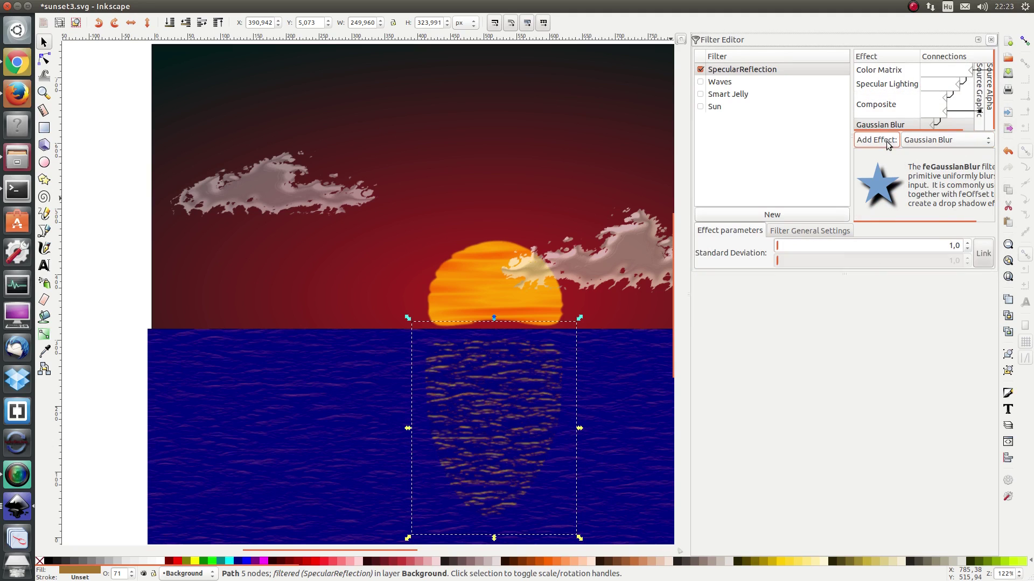
pyautogui.click(339, 354)
# Close the Filter Editor and clear the selection to view the finished sunset.
pyautogui.click(991, 40)
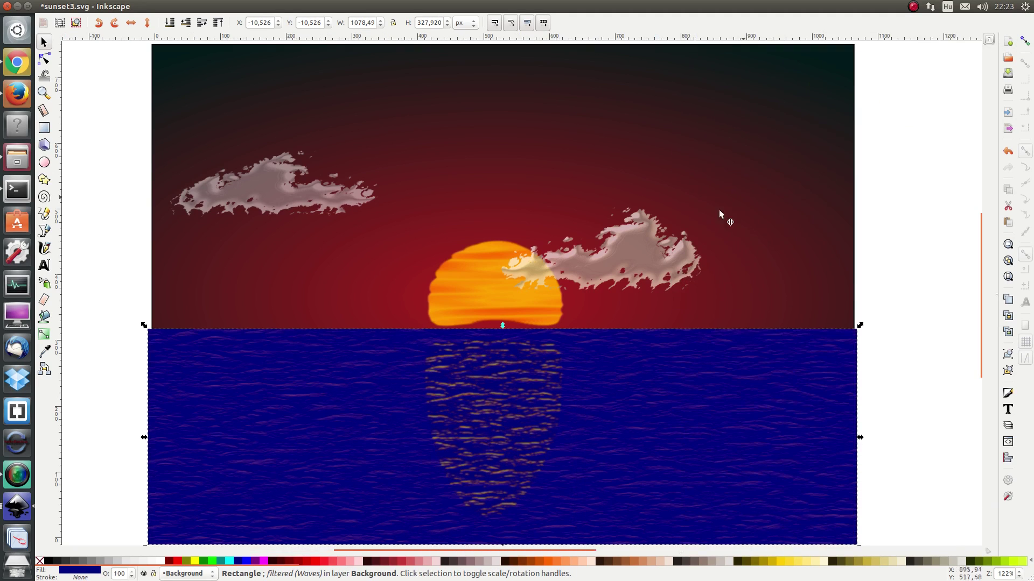
pyautogui.click(881, 255)
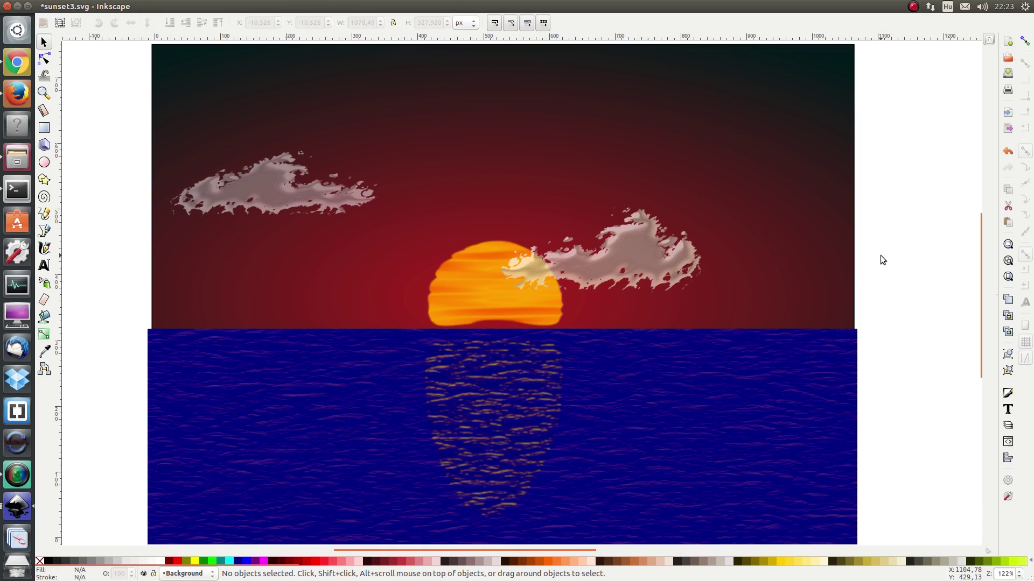